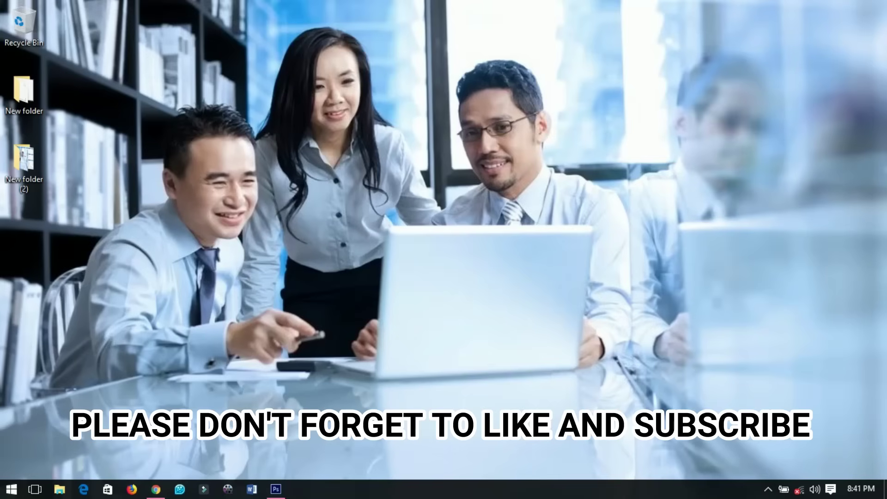
# Switch to Photoshop and create a new document using the International Paper preset at A3 size
pyautogui.click(275, 488)
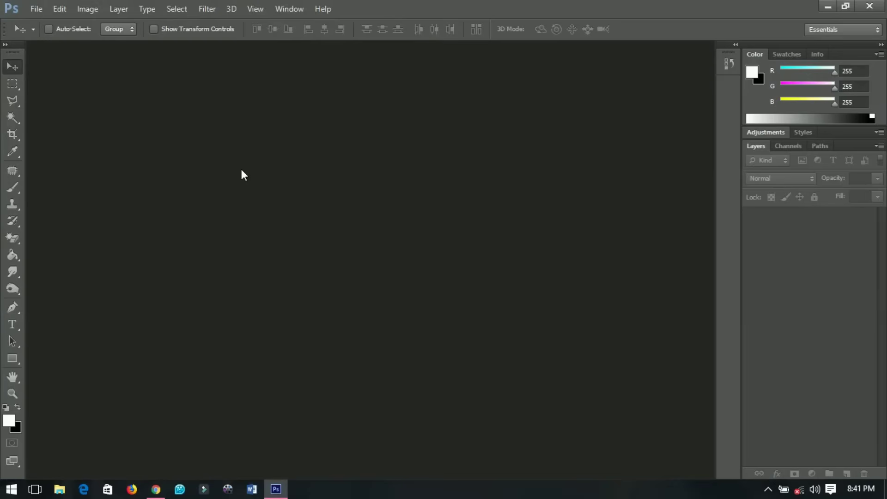
pyautogui.click(34, 10)
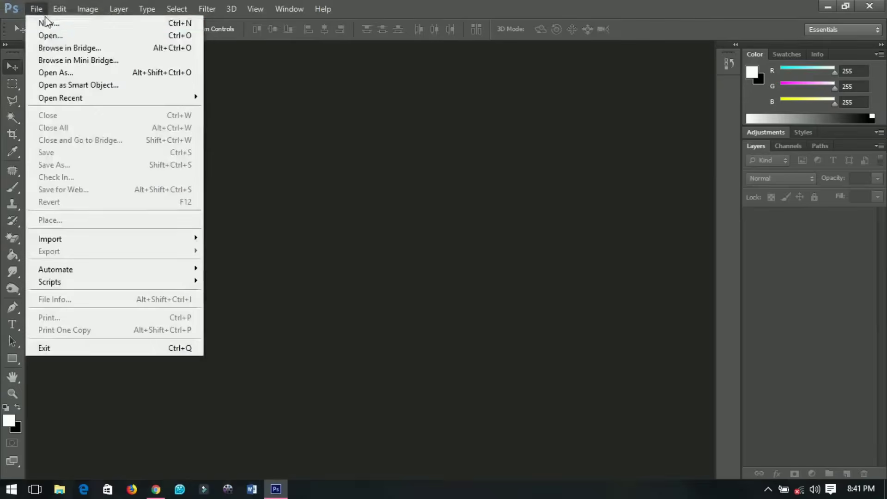
pyautogui.click(48, 23)
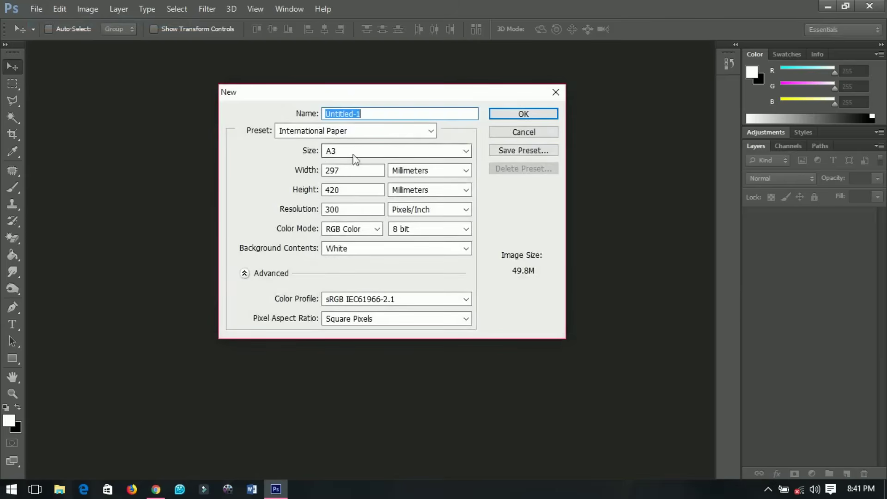
pyautogui.click(339, 134)
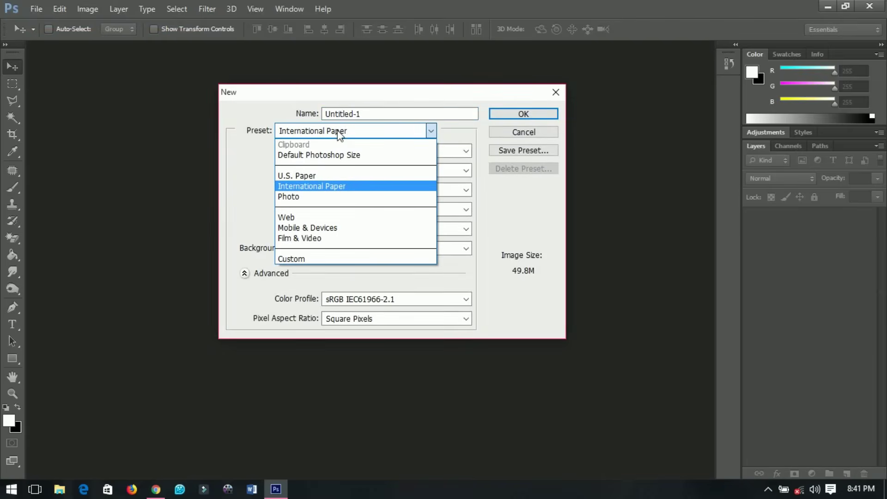
pyautogui.click(325, 185)
pyautogui.click(353, 153)
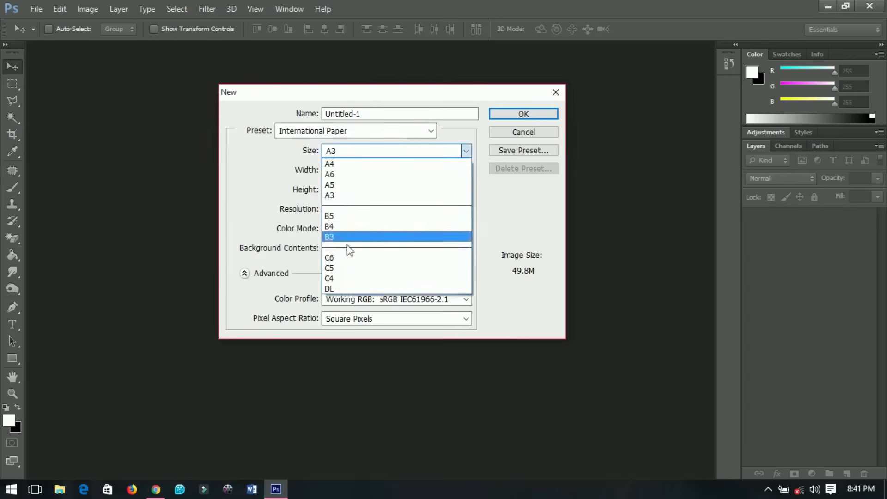
pyautogui.click(342, 201)
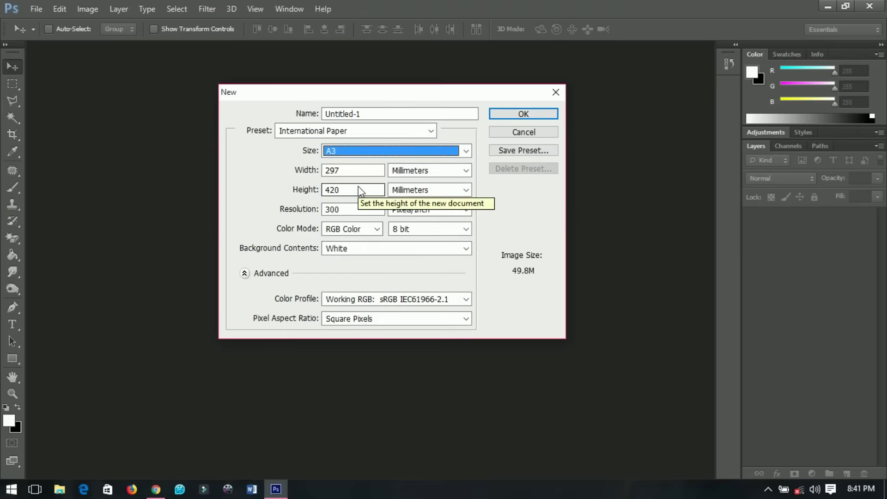
pyautogui.click(517, 114)
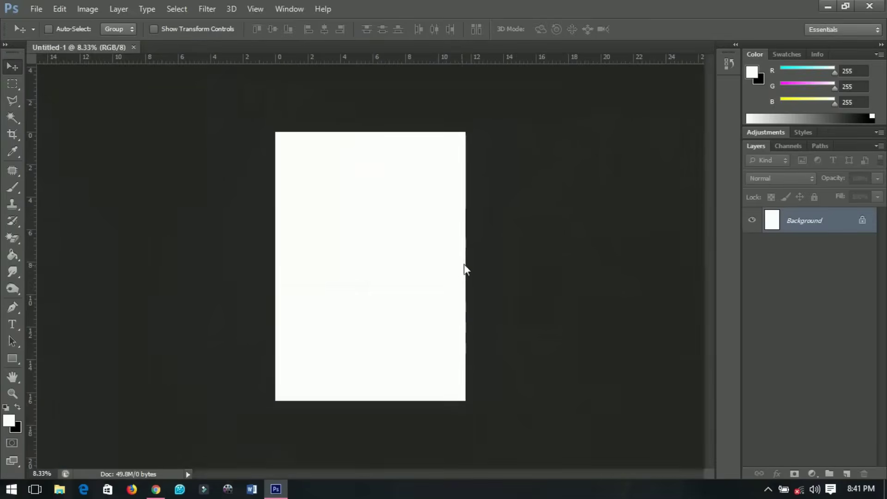
# Add a vertical guide at the 5% position for the page's left margin
pyautogui.scroll(2, 406, 216)
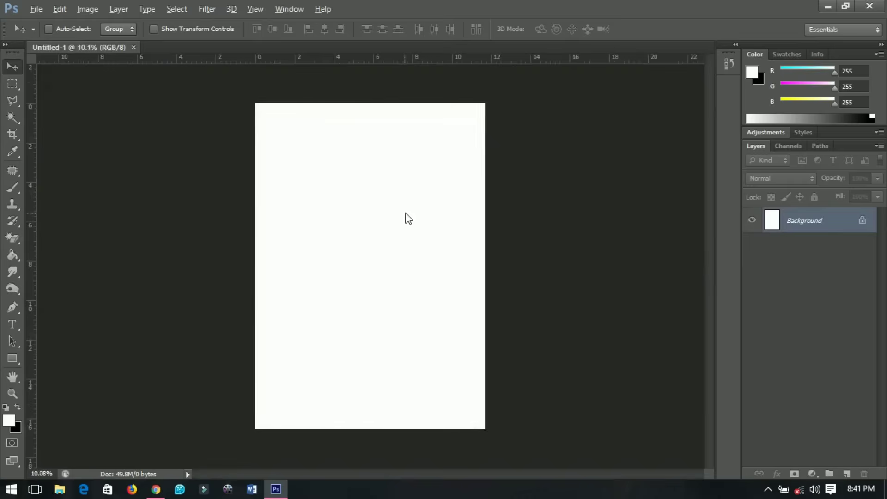
pyautogui.press('alt')
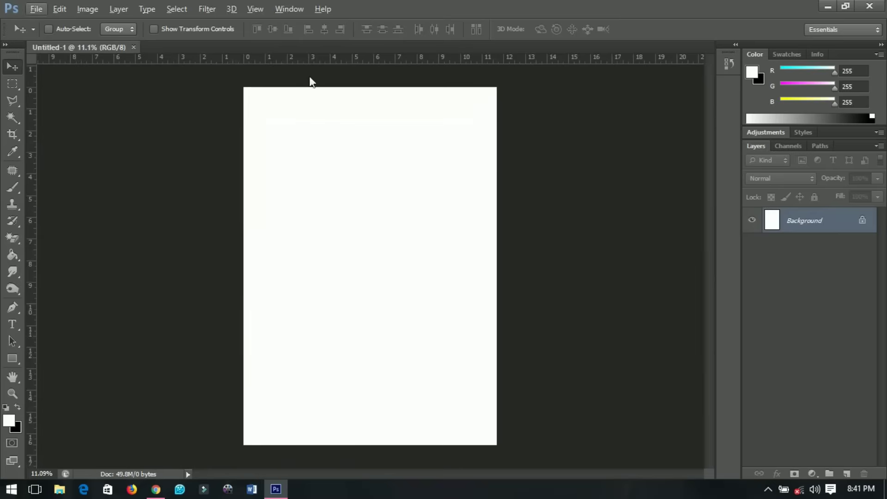
pyautogui.click(262, 15)
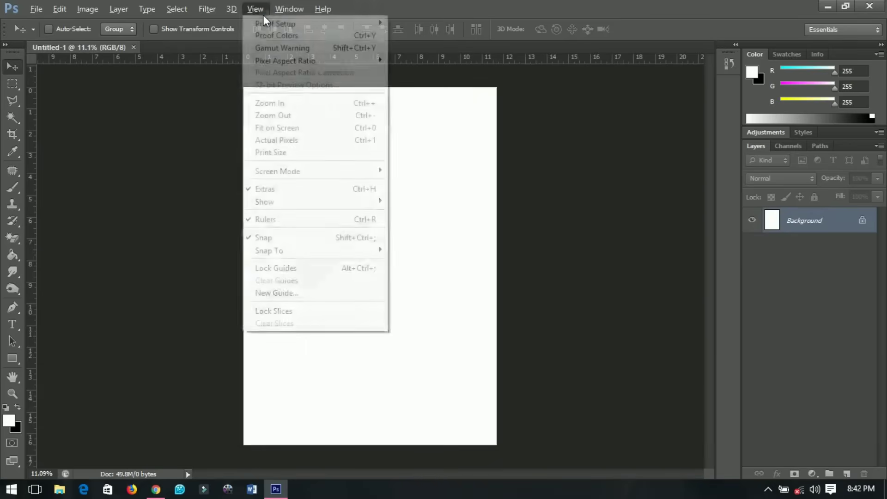
pyautogui.click(278, 293)
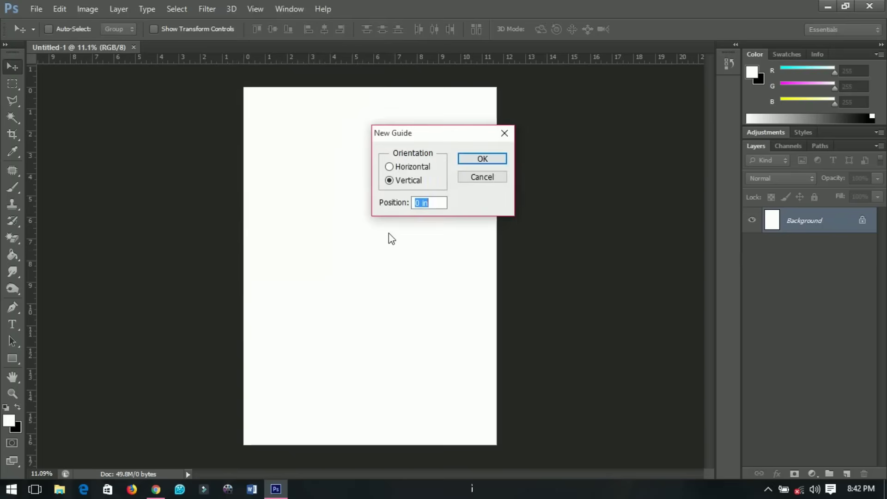
pyautogui.write('5%')
pyautogui.click(482, 159)
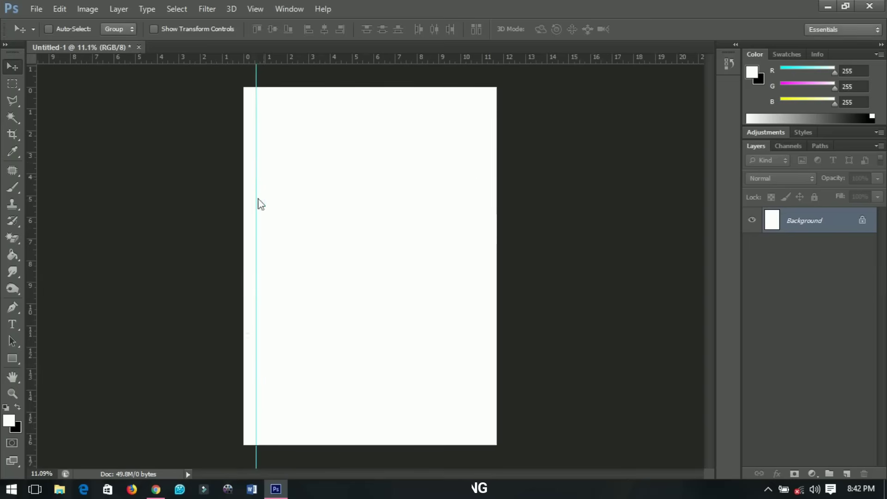
# Add a vertical guide at the 95% position for the page's right margin
pyautogui.click(253, 9)
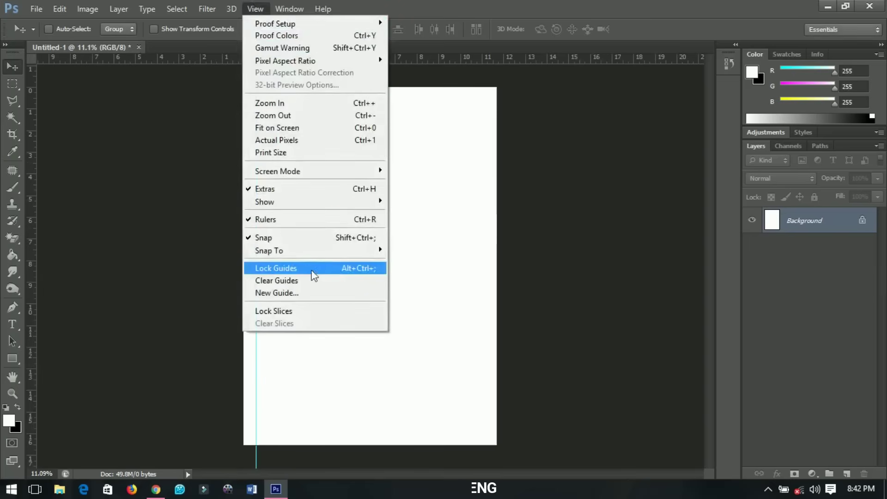
pyautogui.click(296, 296)
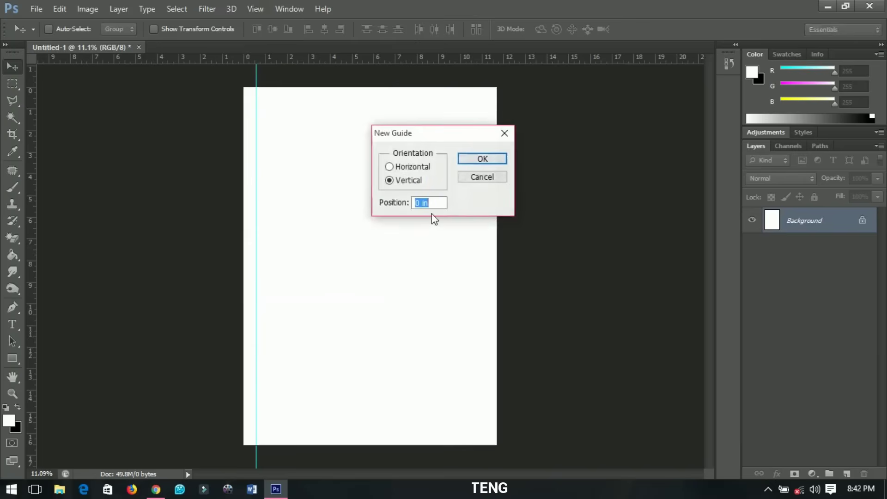
pyautogui.write('95%')
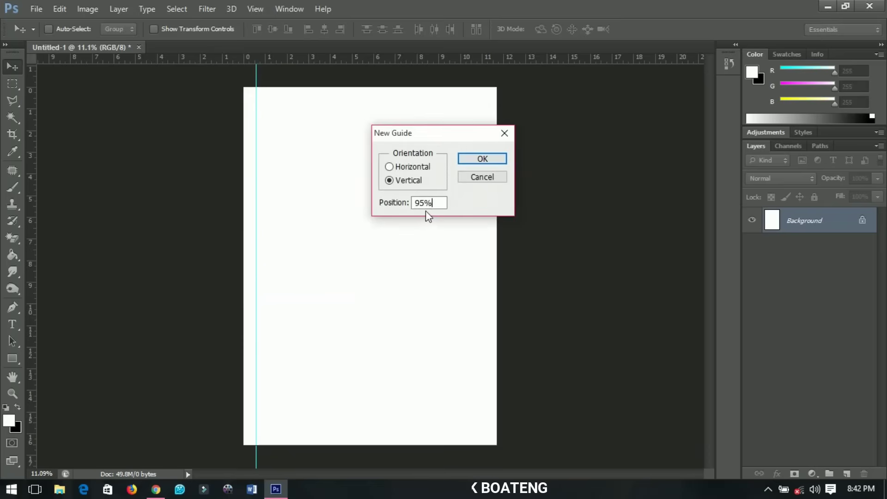
pyautogui.click(480, 159)
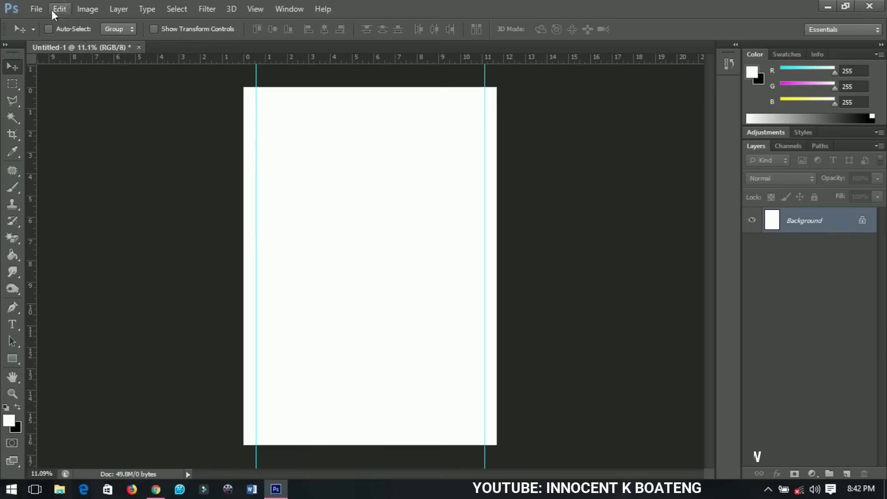
pyautogui.click(37, 9)
pyautogui.click(50, 34)
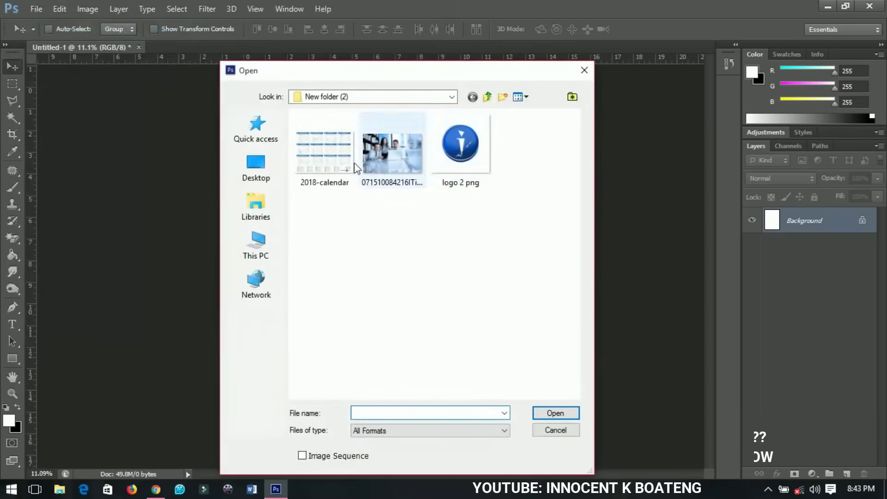
pyautogui.click(554, 430)
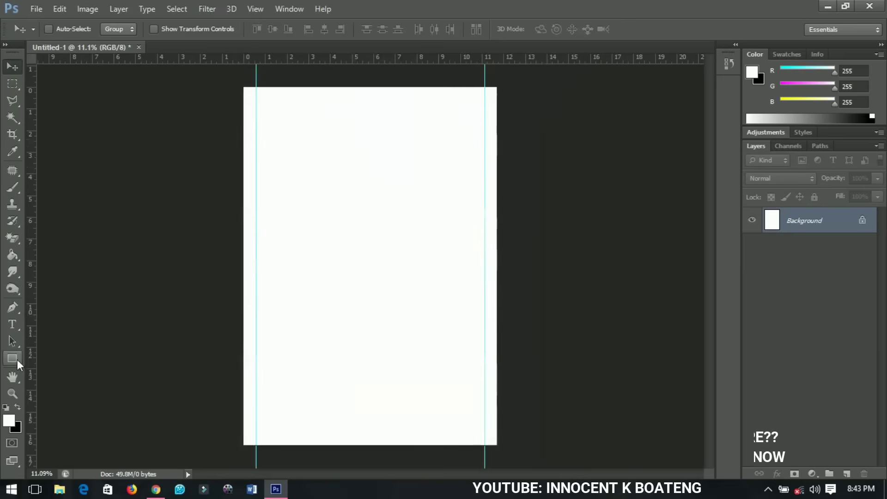
# Draw a rectangle about 3751 by 1019 px across the top of the page and fill it with blue #006cff
pyautogui.moveTo(17, 360); pyautogui.dragTo(54, 356)
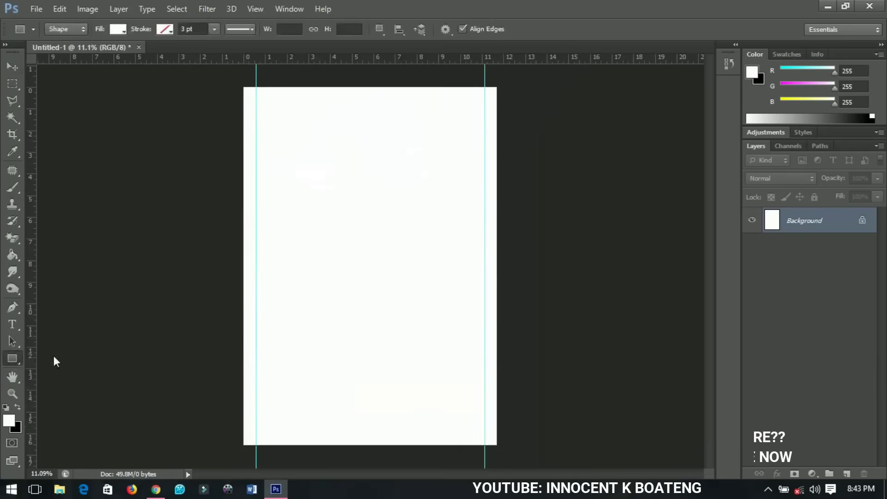
pyautogui.moveTo(232, 76); pyautogui.dragTo(503, 148)
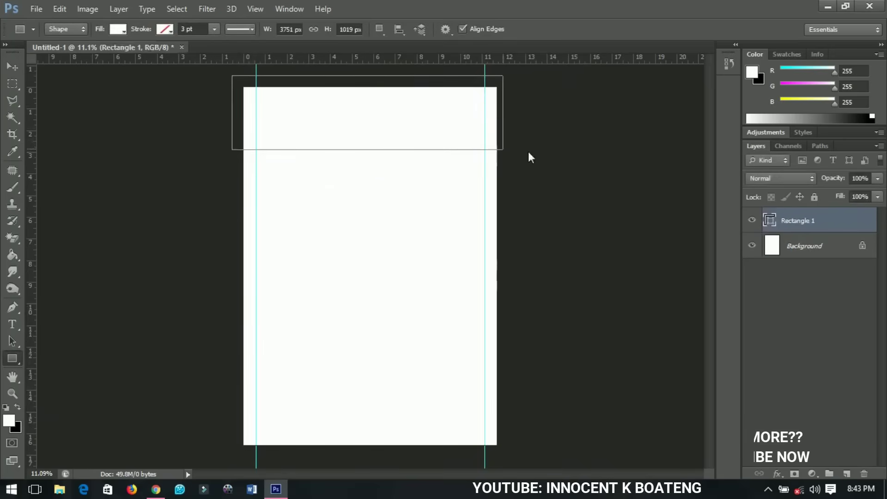
pyautogui.doubleClick(769, 220)
pyautogui.moveTo(689, 244); pyautogui.dragTo(697, 227)
pyautogui.moveTo(600, 194); pyautogui.dragTo(695, 152)
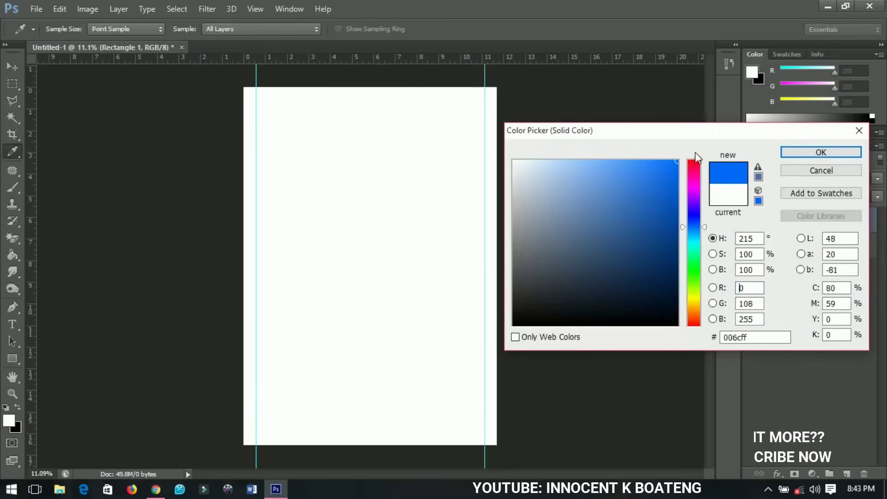
pyautogui.click(797, 153)
# Move the blue rectangle slightly up and warp its lower edge into a wave that rises right of centre
pyautogui.press('v')
pyautogui.moveTo(354, 179); pyautogui.dragTo(354, 175)
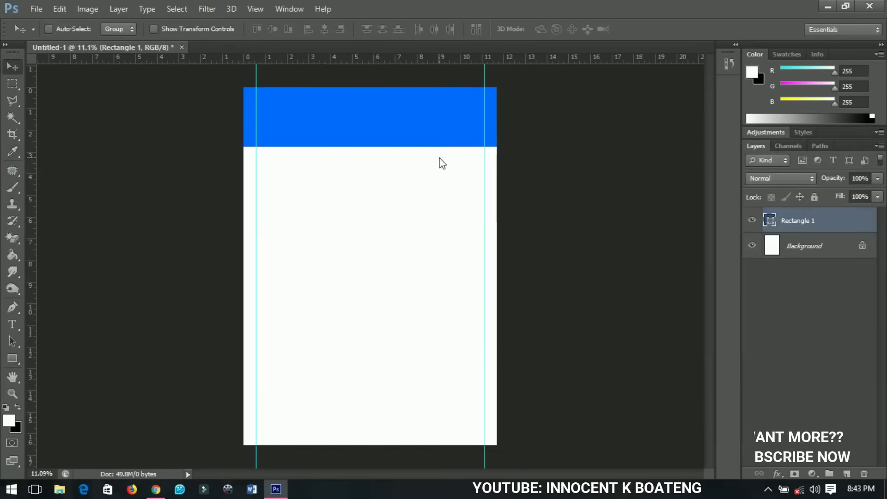
pyautogui.hotkey('ctrl', 't')
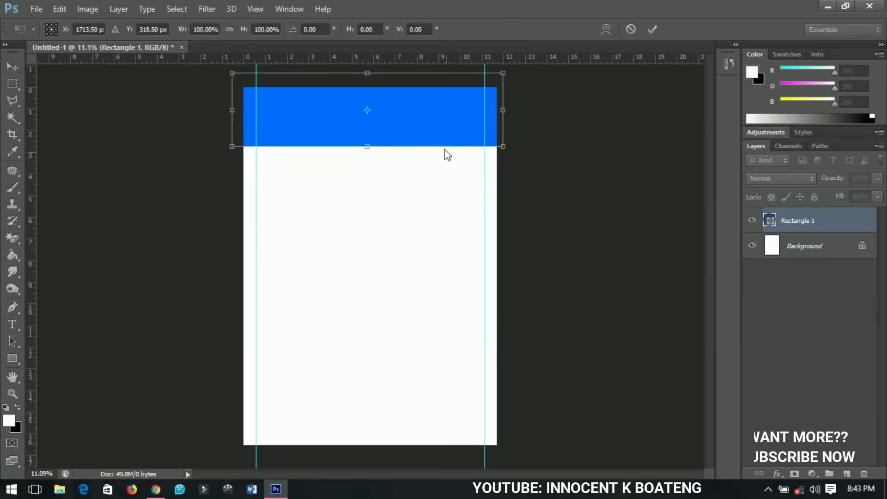
pyautogui.rightClick(437, 134)
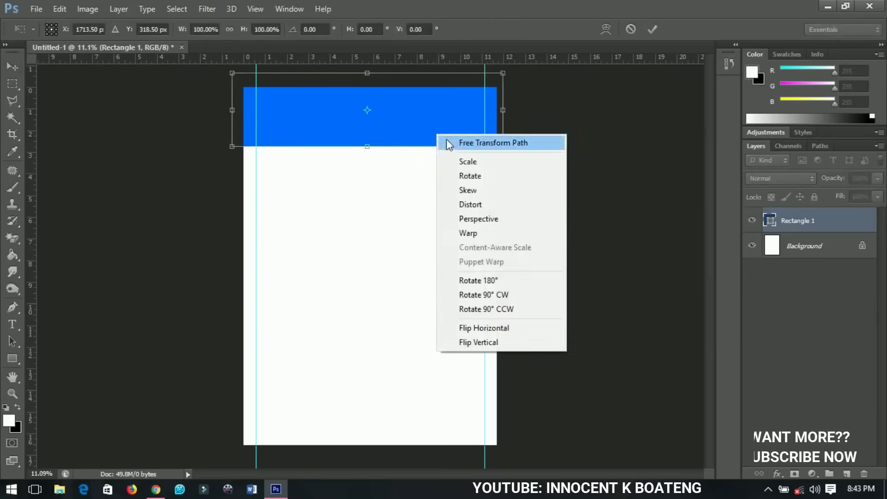
pyautogui.click(474, 235)
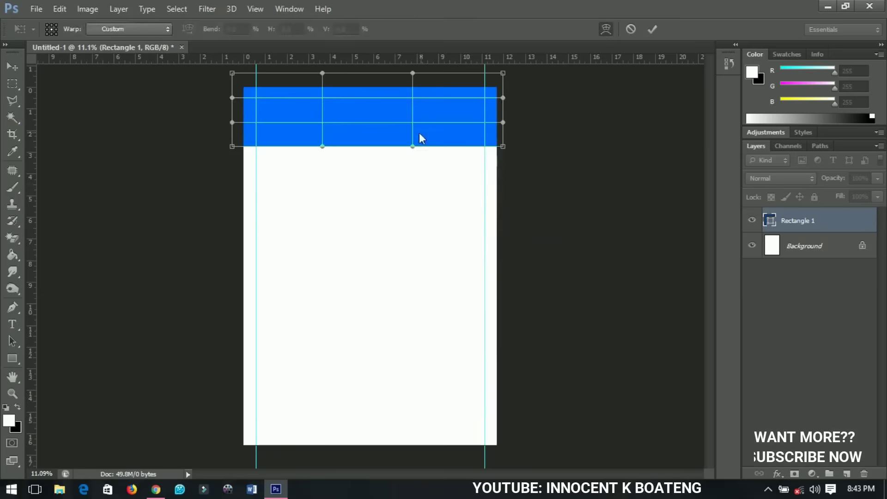
pyautogui.moveTo(414, 147); pyautogui.dragTo(414, 101)
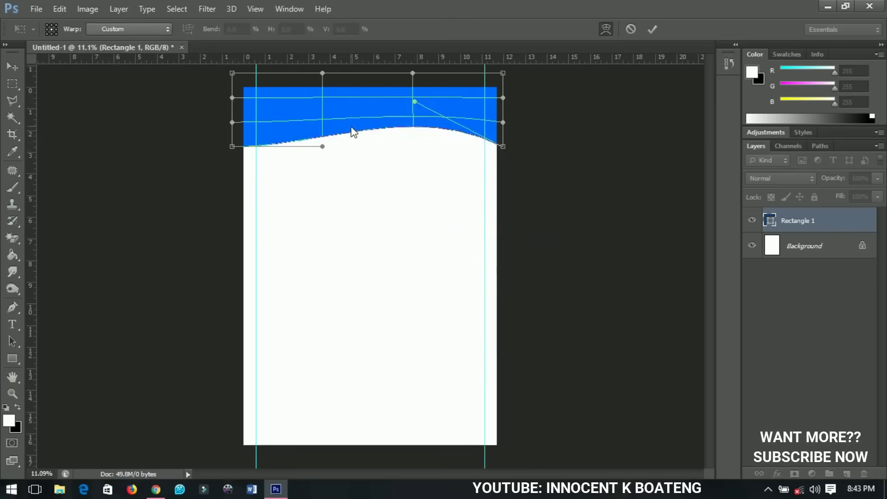
pyautogui.press('Return')
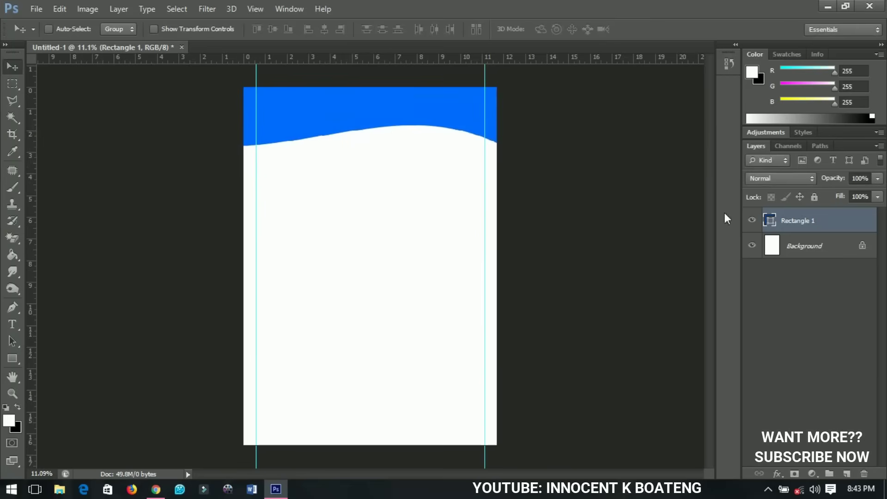
# Duplicate the blue wave shape and recolour the original Rectangle 1 beneath it to cyan #00f0ff
pyautogui.hotkey('ctrl', 'j')
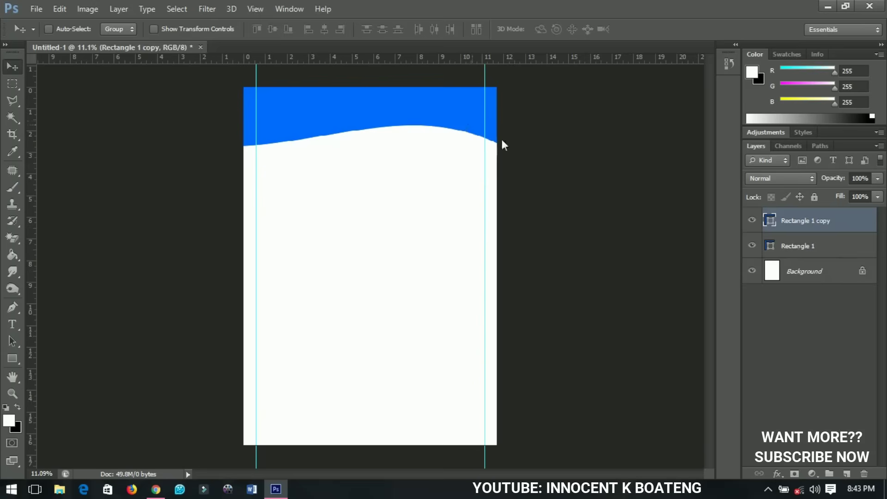
pyautogui.click(808, 241)
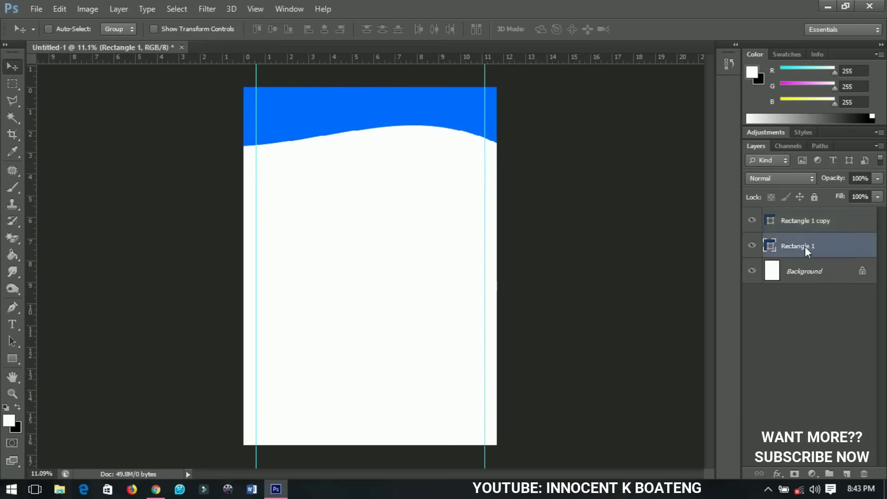
pyautogui.doubleClick(771, 246)
pyautogui.moveTo(694, 239); pyautogui.dragTo(694, 241)
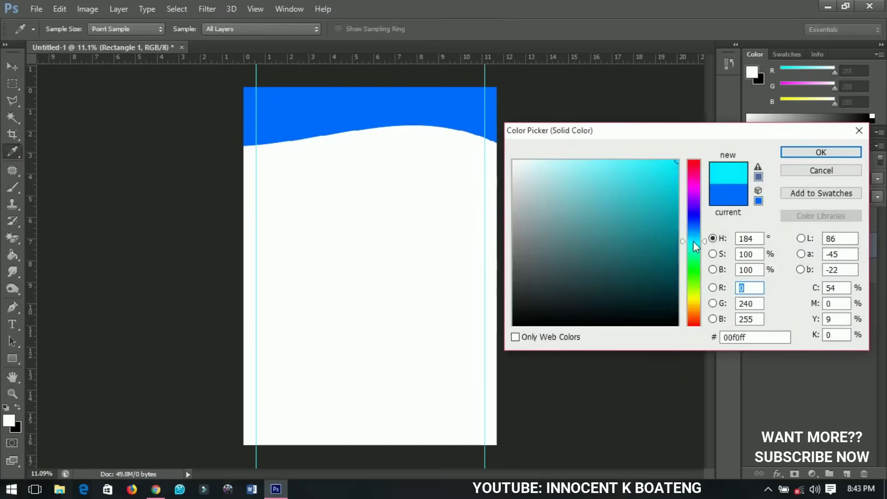
pyautogui.click(797, 156)
# Shift the cyan shape down and rotate it slightly clockwise so a tapering band shows below the blue wave, nudging it up to fit
pyautogui.moveTo(451, 132); pyautogui.dragTo(448, 146)
pyautogui.hotkey('ctrl', 't')
pyautogui.moveTo(557, 139); pyautogui.dragTo(562, 154)
pyautogui.press('Return')
pyautogui.press('ctrl')
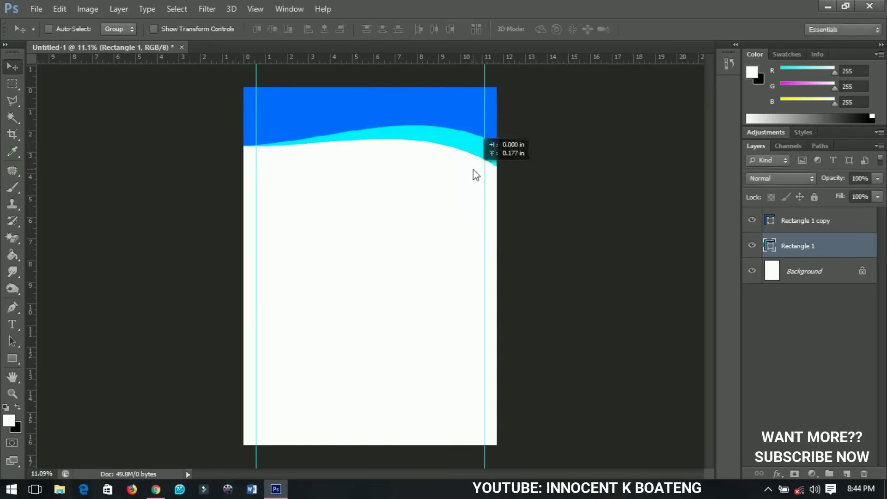
pyautogui.press('Up')
pyautogui.press('Up')
pyautogui.press('Up')
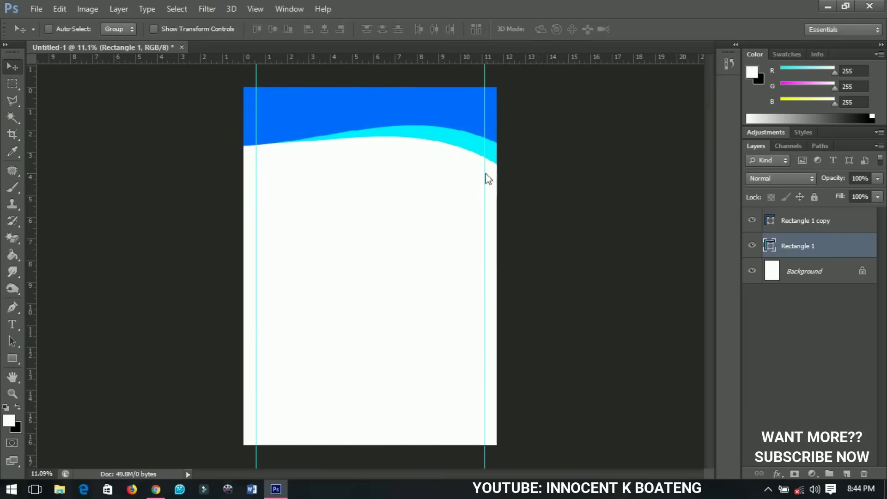
# Select the Rectangle 1 copy layer and add a vertical guide at the 50% position, on the page's centre
pyautogui.click(780, 221)
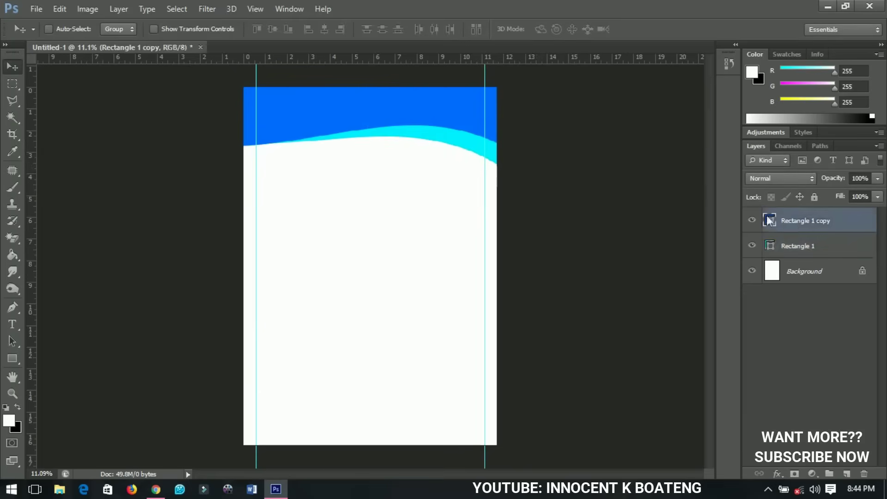
pyautogui.click(255, 8)
pyautogui.click(296, 292)
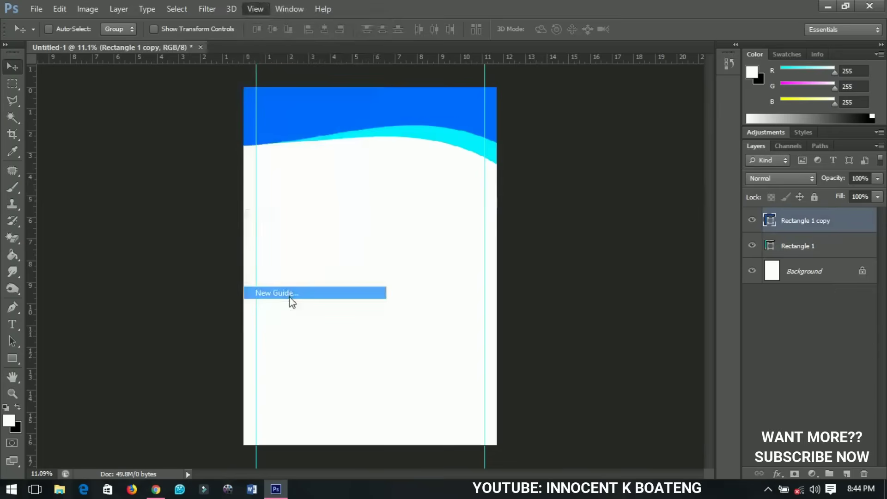
pyautogui.write('0')
pyautogui.write('%')
pyautogui.click(484, 159)
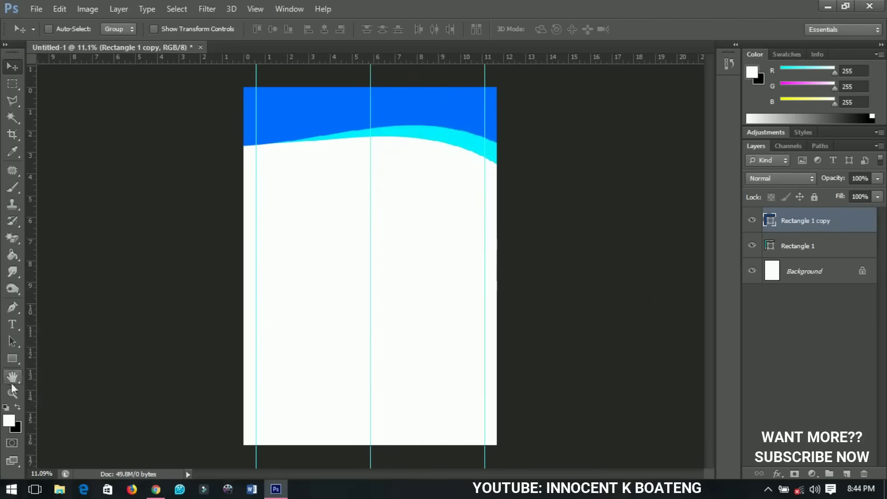
# Start a blue Pen shape from the page's left edge near the foot to a higher point on the centre guide, adding a horizontal guide level with its start
pyautogui.click(12, 308)
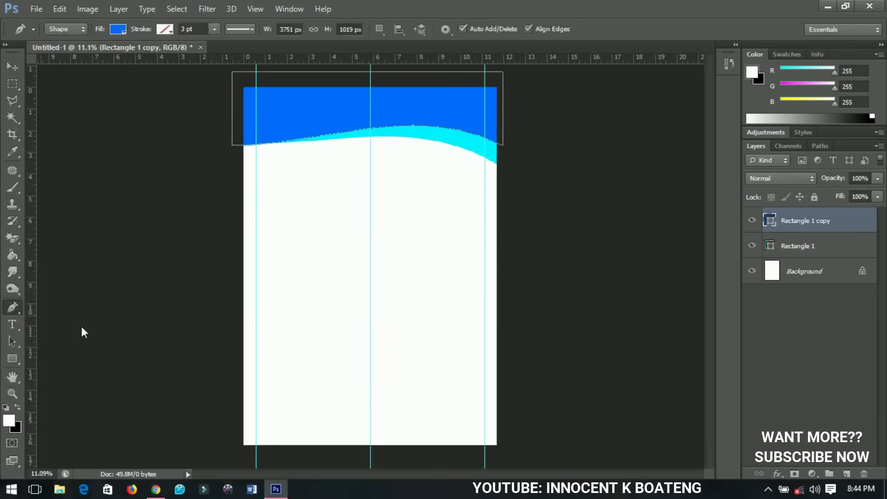
pyautogui.click(244, 418)
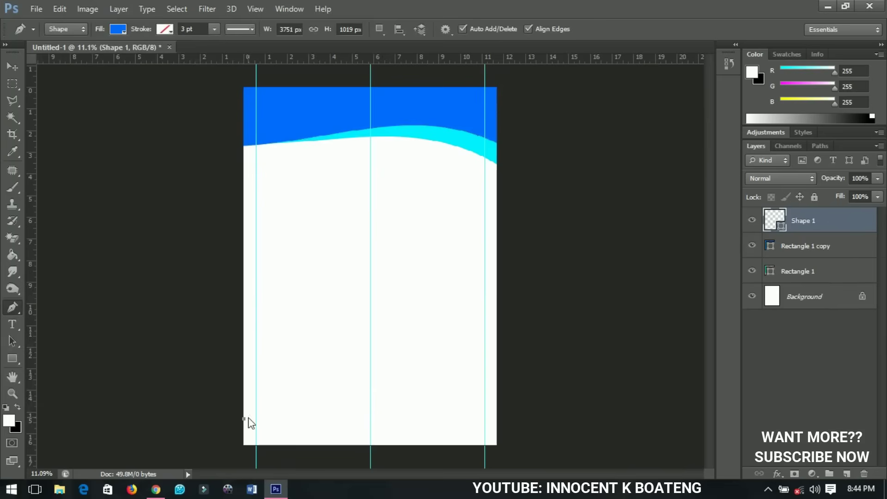
pyautogui.click(371, 401)
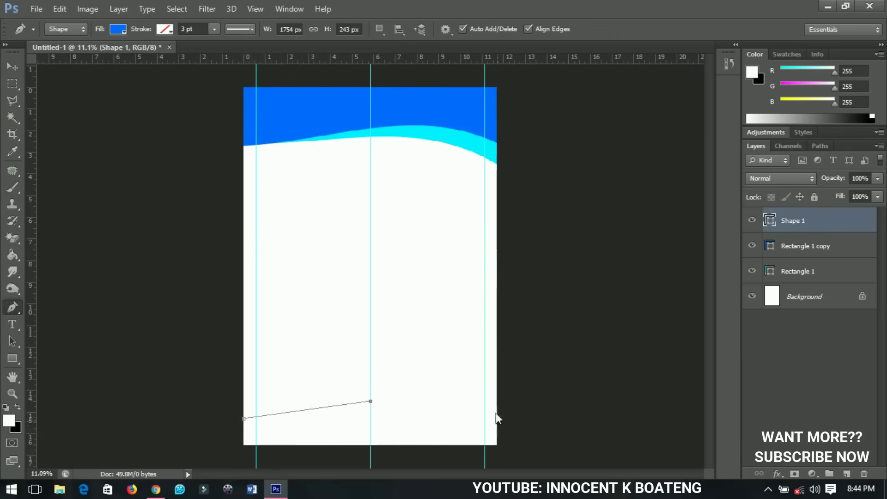
pyautogui.moveTo(415, 59); pyautogui.dragTo(390, 421)
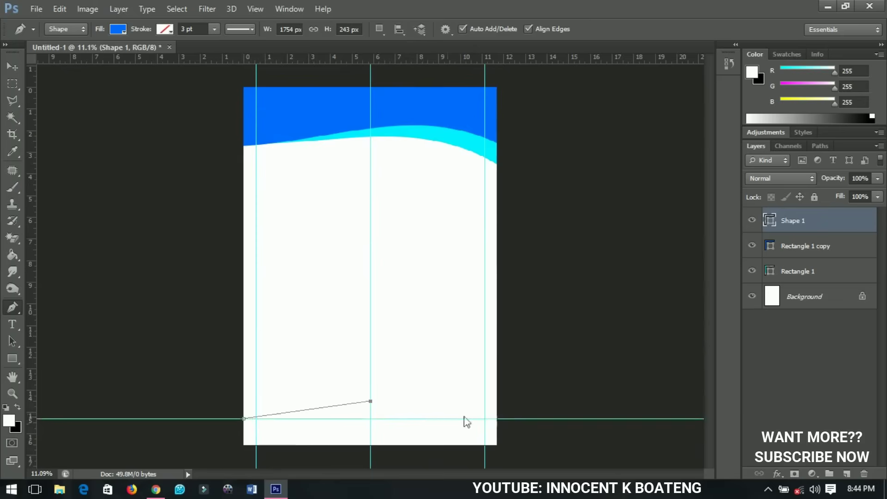
# Complete the footer shape by running it down to the guide at the right page edge and closing it around beyond the page's lower edge
pyautogui.click(497, 418)
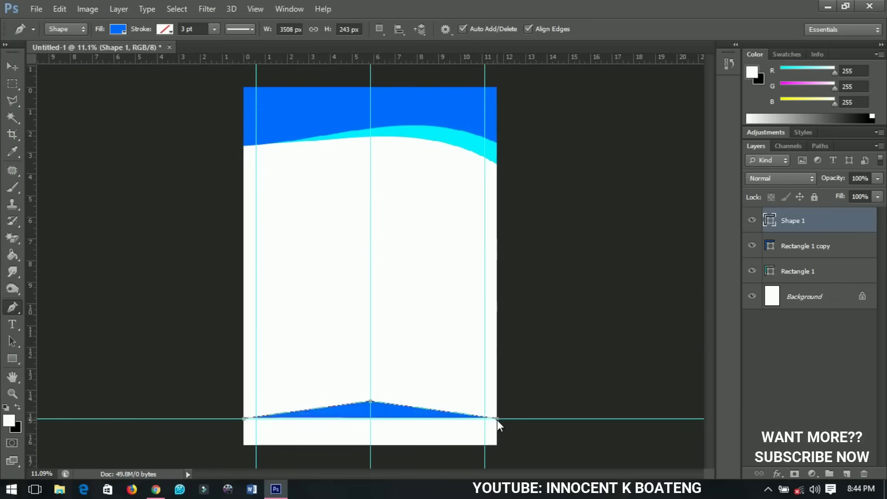
pyautogui.click(513, 450)
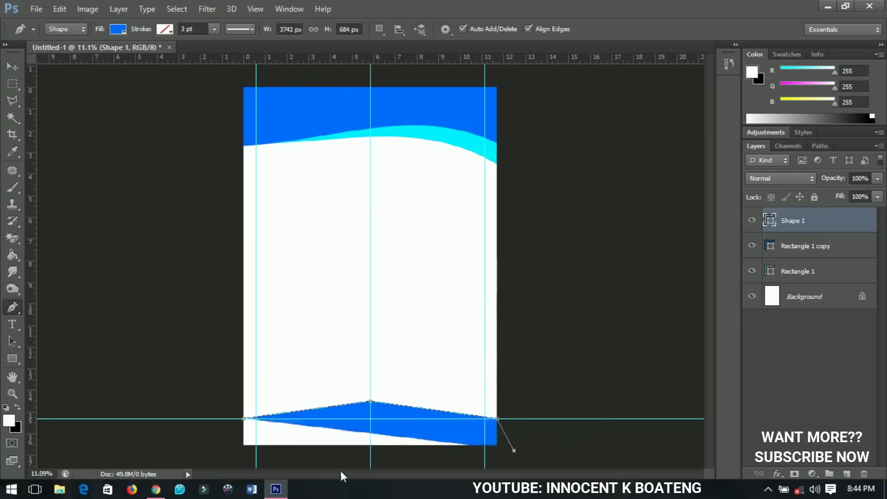
pyautogui.click(331, 459)
pyautogui.click(223, 454)
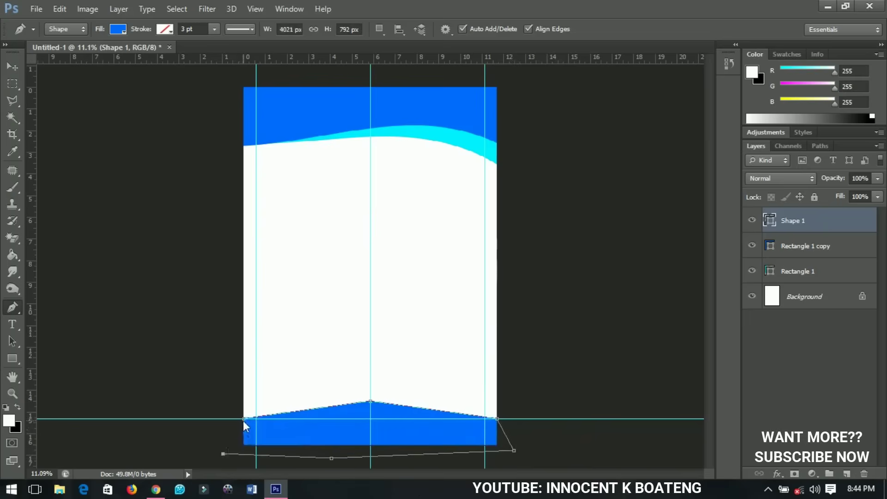
pyautogui.click(243, 419)
pyautogui.press('v')
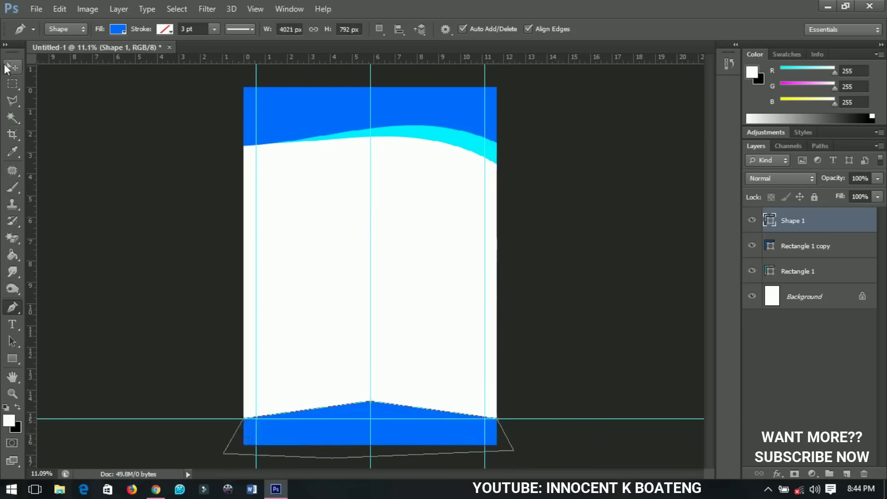
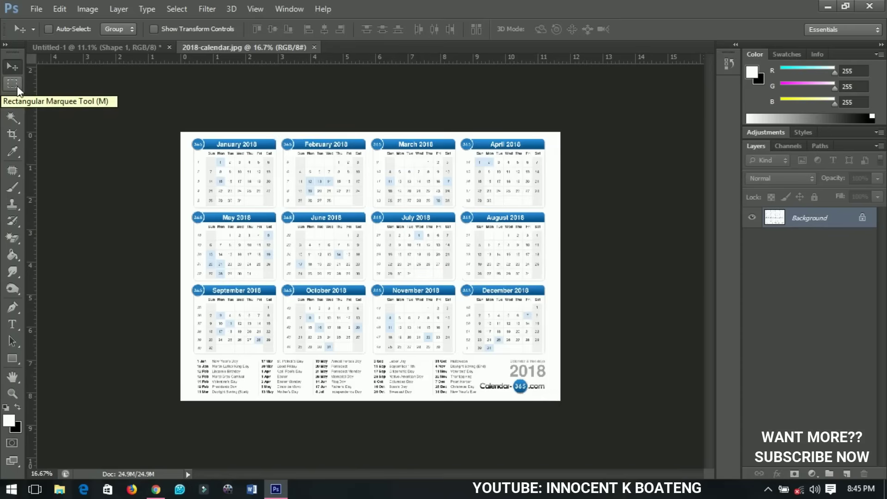
# Select the twelve month grids in 2018-calendar.jpg, leaving out the holiday list, and copy them to a new layer
pyautogui.click(12, 83)
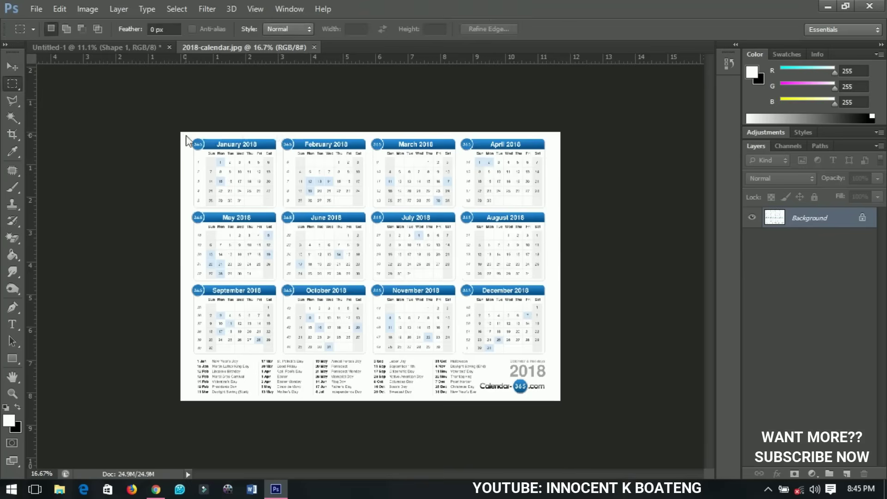
pyautogui.moveTo(186, 135); pyautogui.dragTo(550, 355)
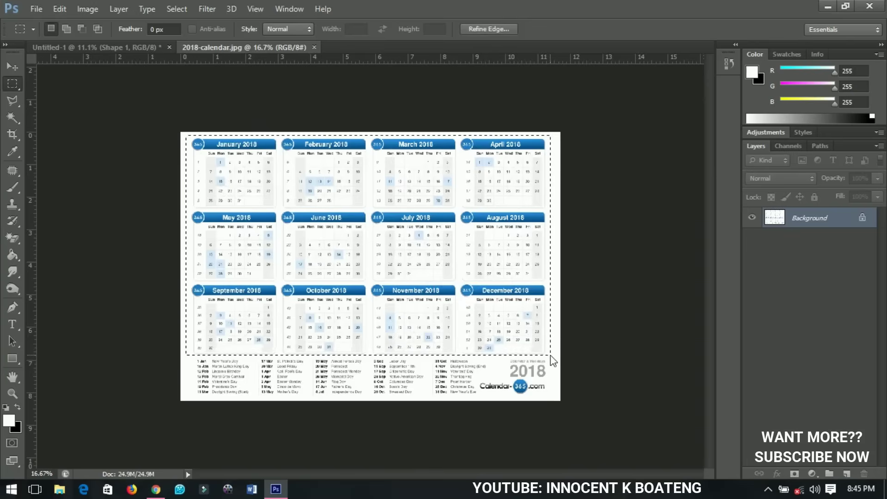
pyautogui.rightClick(475, 249)
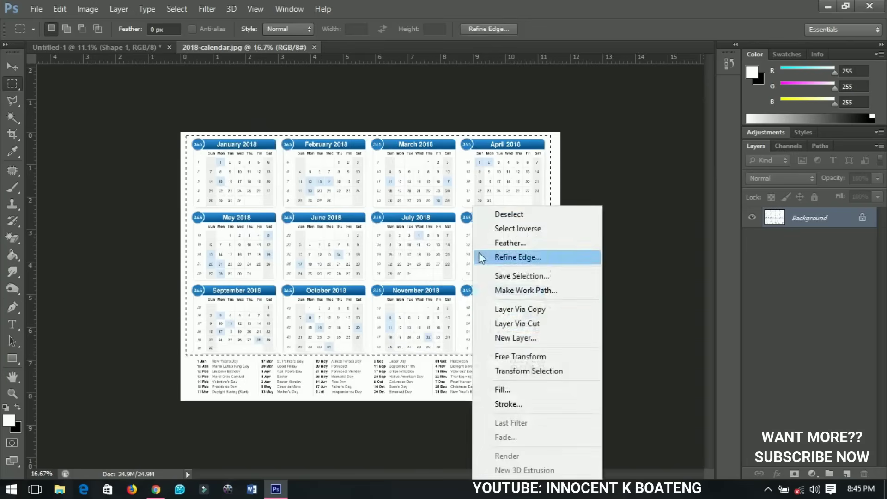
pyautogui.click(512, 313)
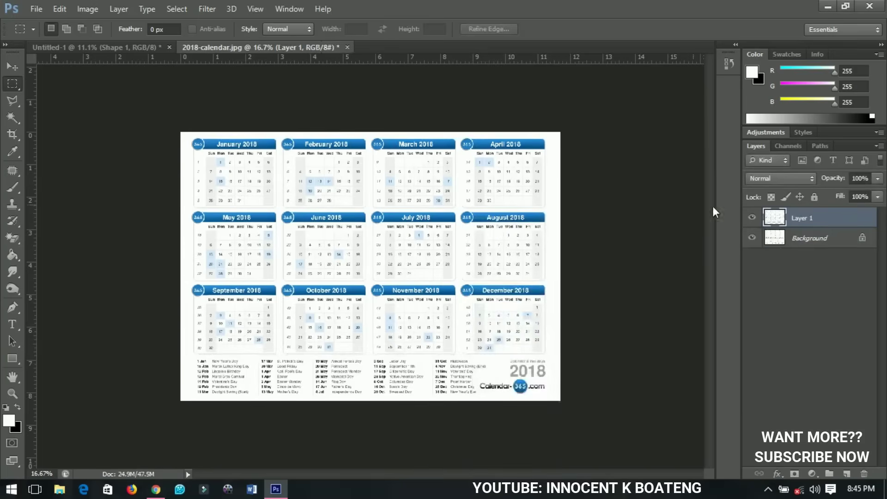
# Move the copied month grids into the Untitled-1 document and place them just above the blue footer shape
pyautogui.press('v')
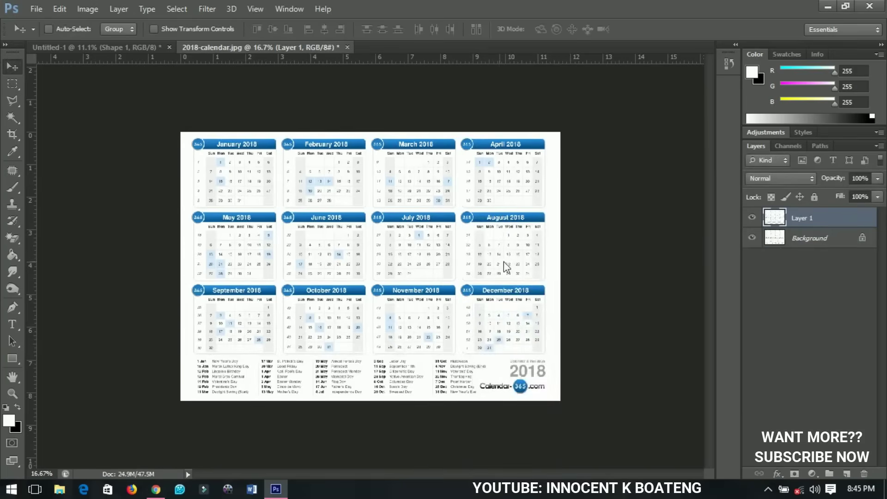
pyautogui.moveTo(464, 262); pyautogui.dragTo(397, 344)
pyautogui.moveTo(337, 356); pyautogui.dragTo(384, 337)
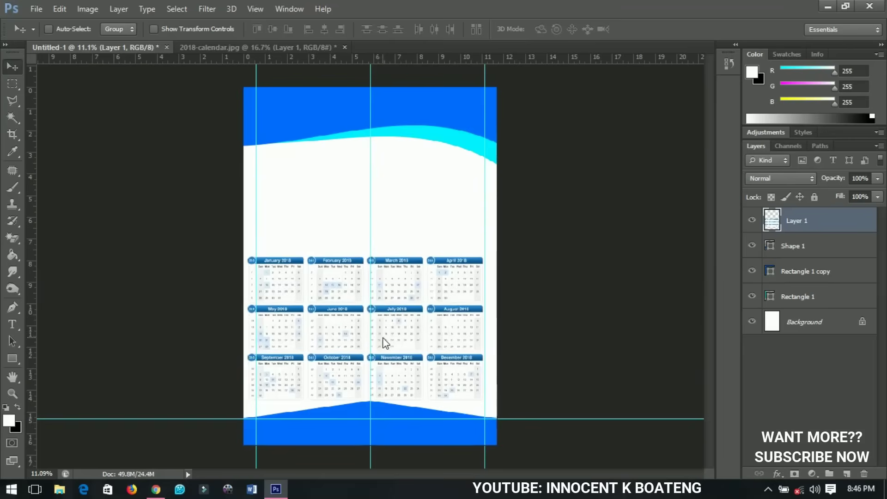
# Centre the calendar layer horizontally on the whole canvas and clear the selection
pyautogui.hotkey('ctrl', 'a')
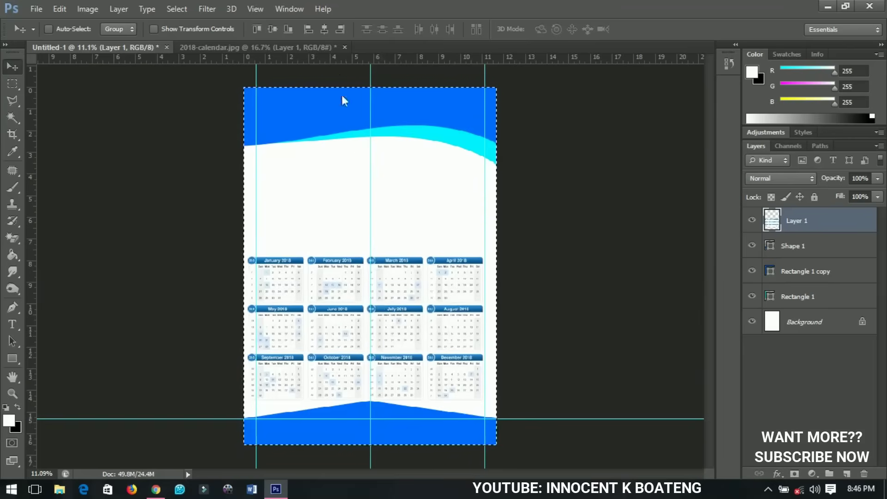
pyautogui.click(324, 29)
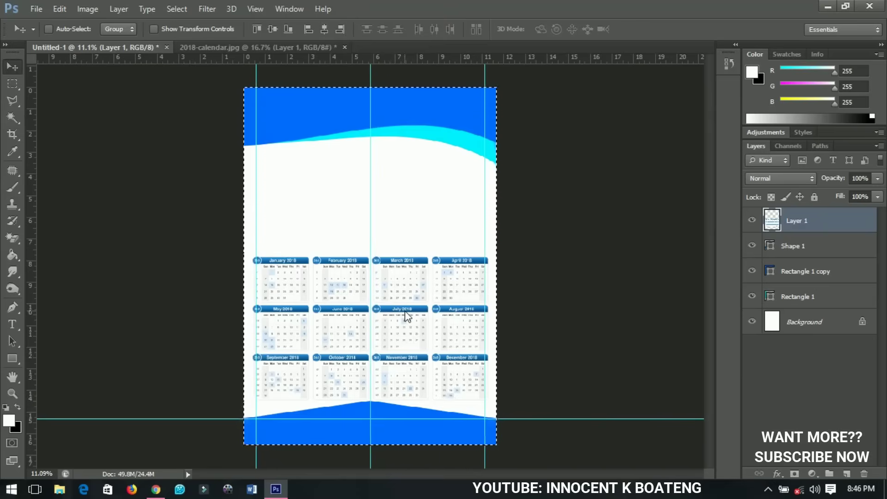
pyautogui.hotkey('ctrl', 'd')
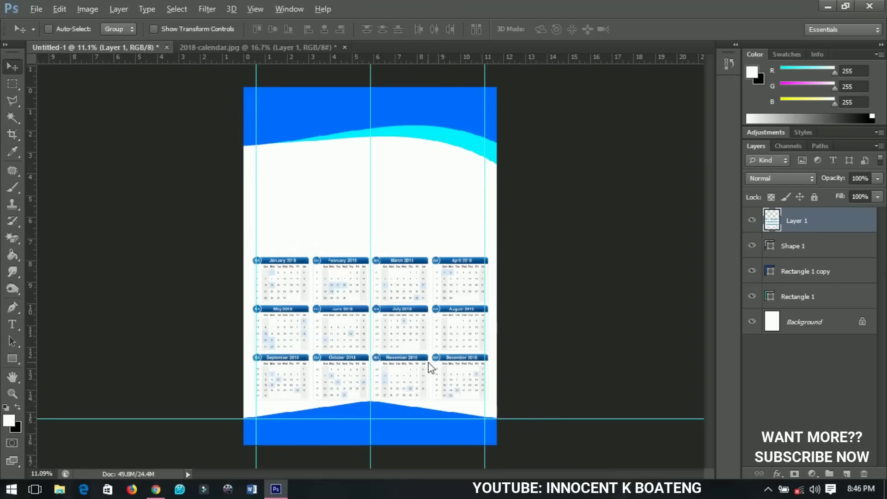
pyautogui.hotkey('ctrl', '+')
pyautogui.hotkey('ctrl', '+')
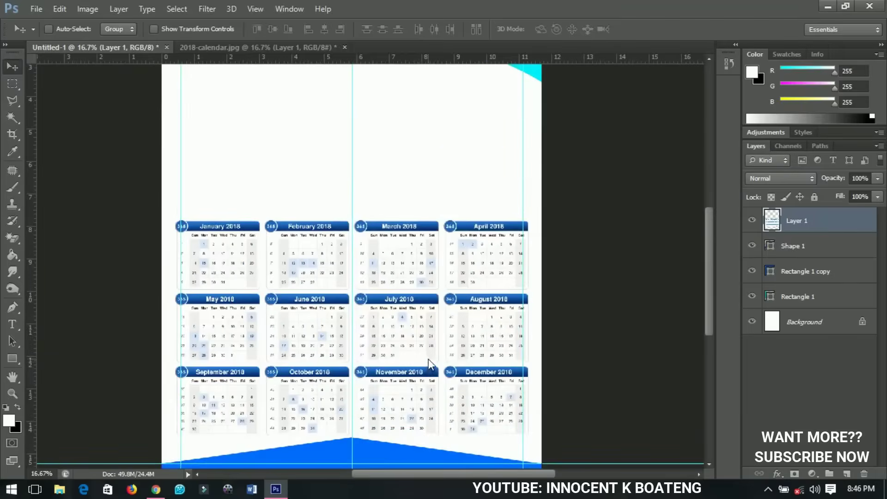
pyautogui.scroll(-3, 428, 359)
pyautogui.hotkey('ctrl', '-')
pyautogui.hotkey('ctrl', '-')
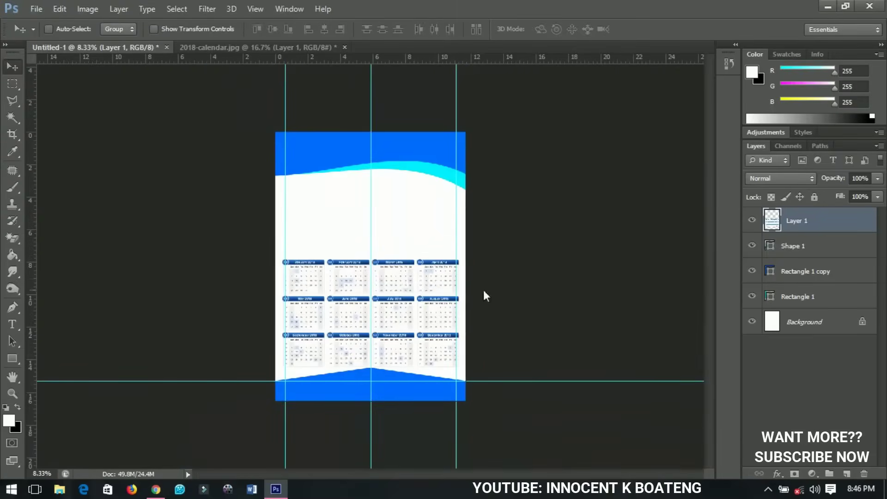
# Add a Gradient Overlay to the footer layer Shape 1 using the cyan to dark blue preset
pyautogui.click(793, 254)
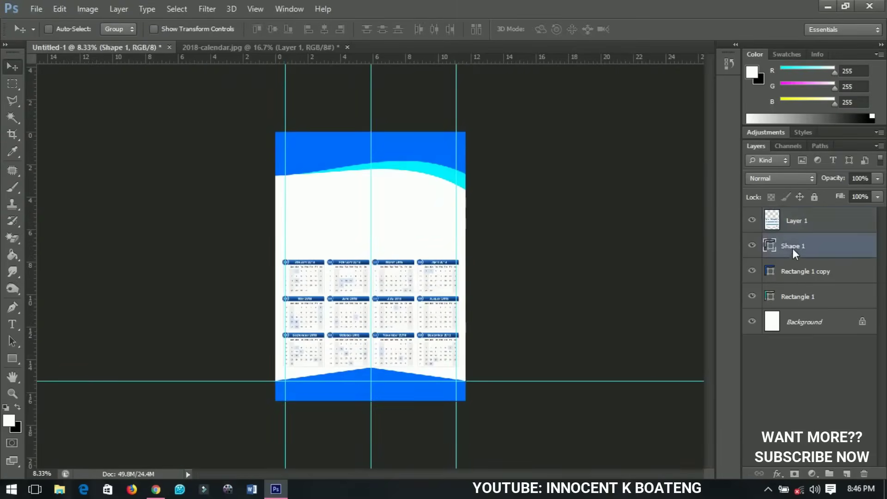
pyautogui.rightClick(792, 248)
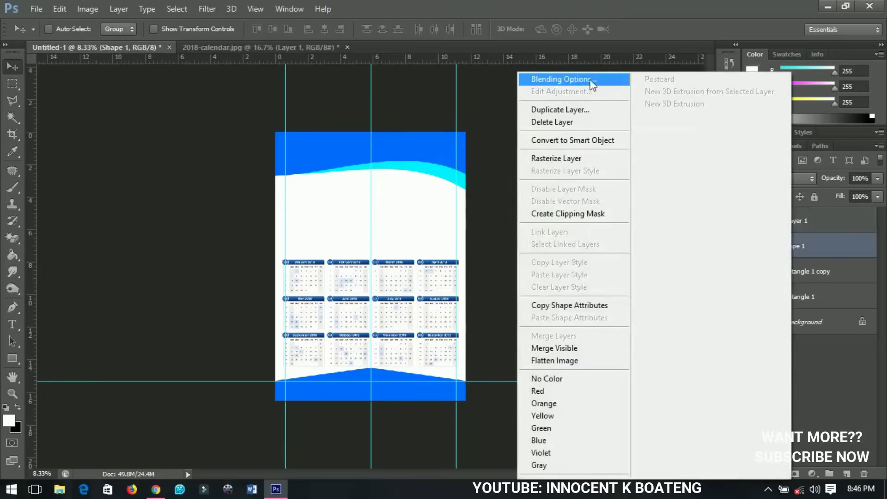
pyautogui.click(592, 79)
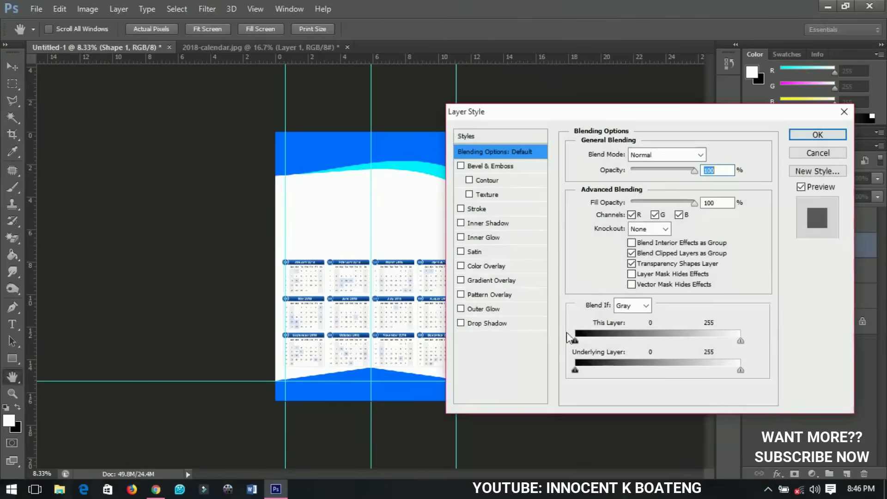
pyautogui.click(527, 282)
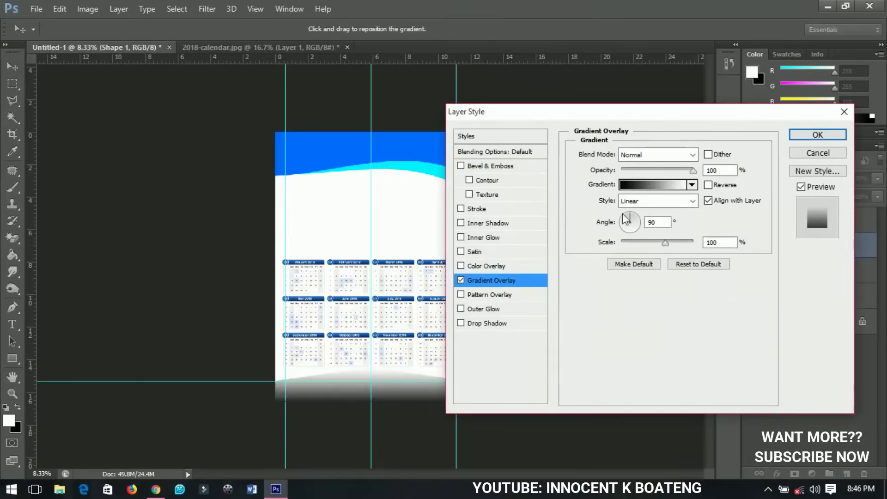
pyautogui.click(653, 184)
pyautogui.click(656, 178)
pyautogui.click(657, 200)
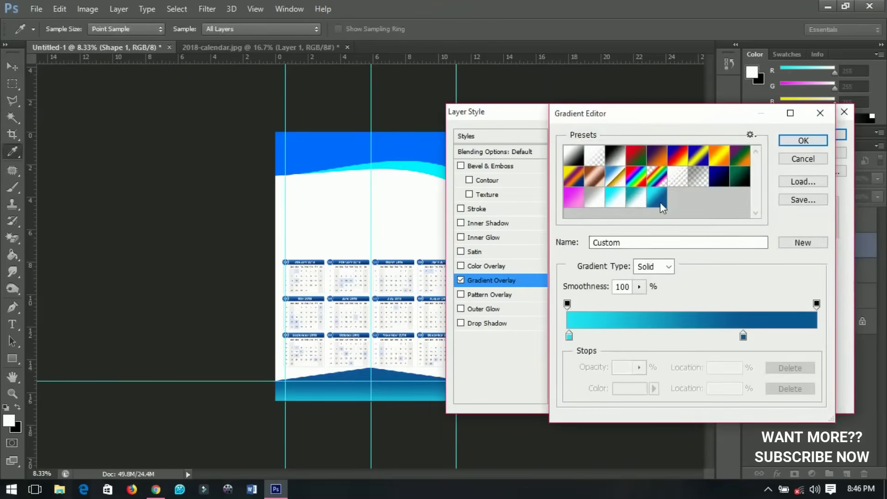
# Check the colour values of the gradient's cyan and dark blue stops
pyautogui.click(569, 336)
pyautogui.click(629, 388)
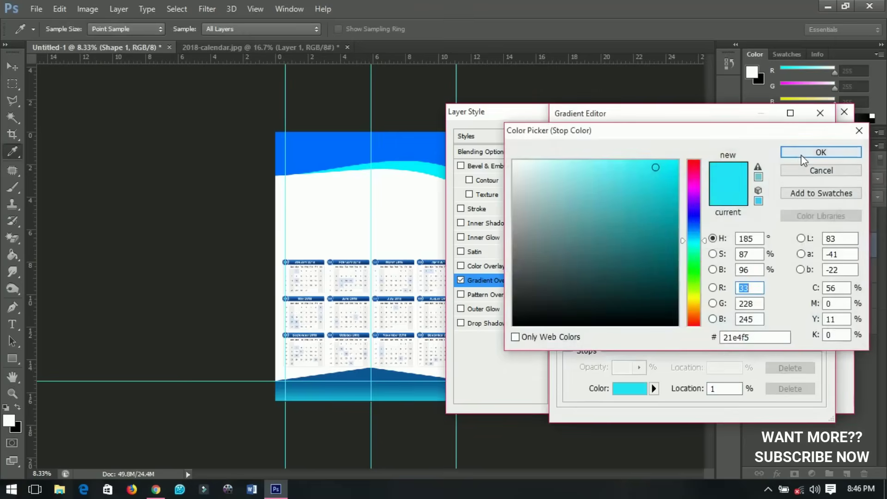
pyautogui.click(817, 152)
pyautogui.doubleClick(743, 336)
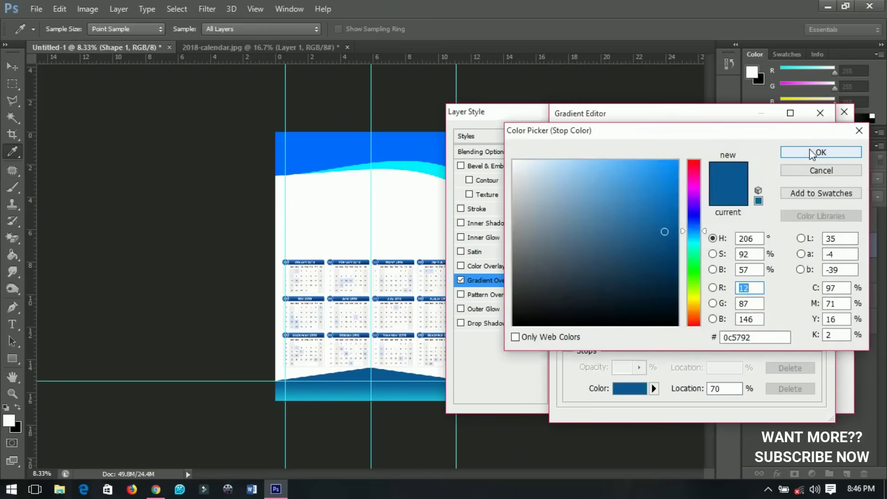
pyautogui.click(809, 152)
# Accept the gradient, set the overlay's angle to 0° so it runs across the footer, and apply the layer style
pyautogui.click(803, 140)
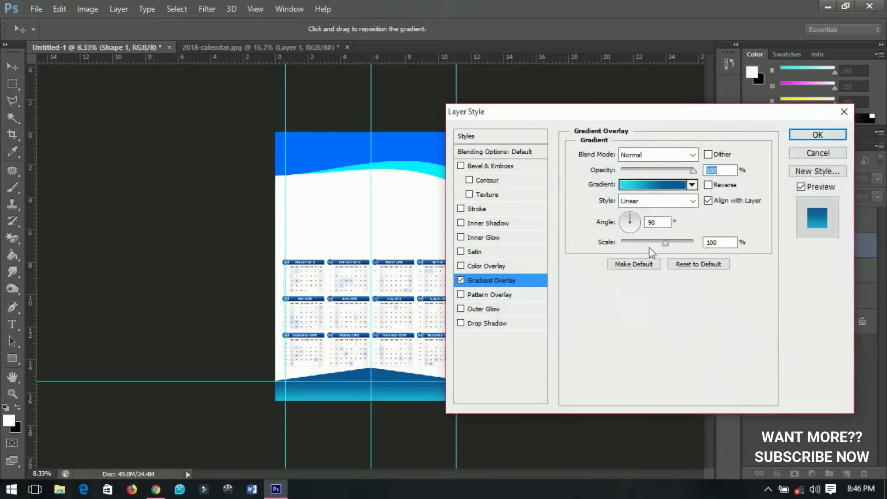
pyautogui.doubleClick(652, 222)
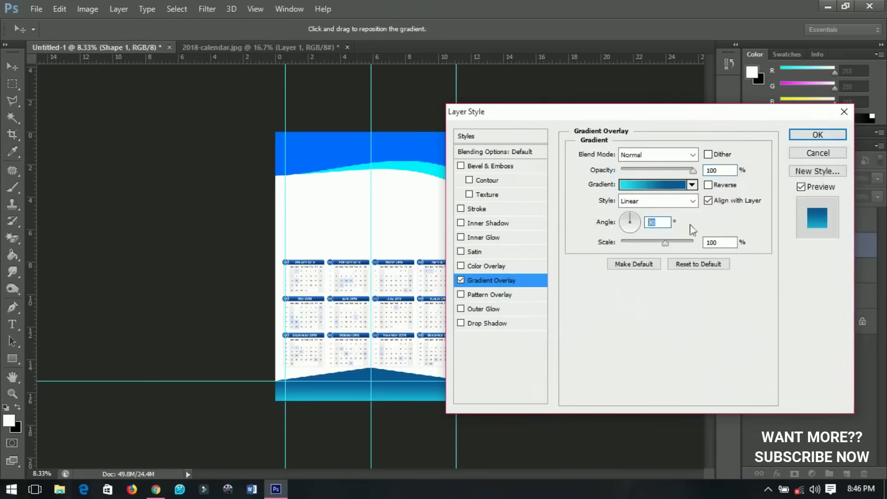
pyautogui.write('0')
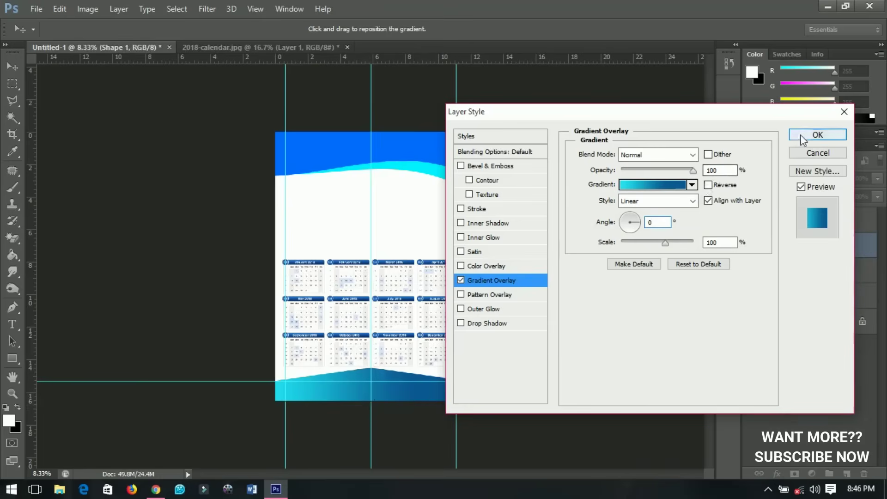
pyautogui.click(814, 136)
pyautogui.click(873, 247)
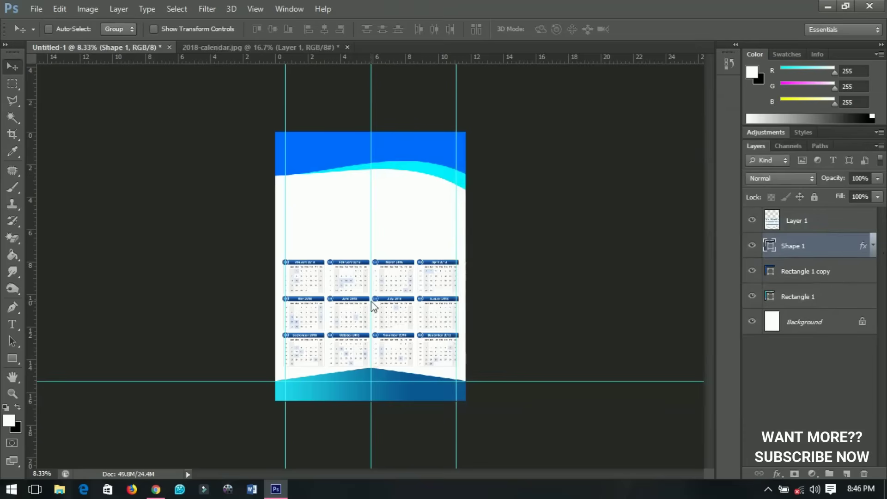
# Start a new text layer above Layer 1 in the blue header and set its font to HelveticaInserat
pyautogui.scroll(2, 375, 122)
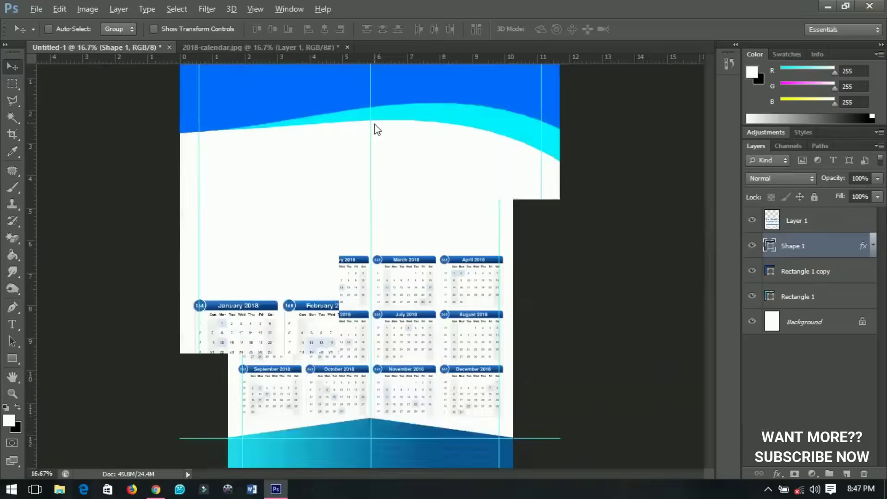
pyautogui.scroll(3, 377, 188)
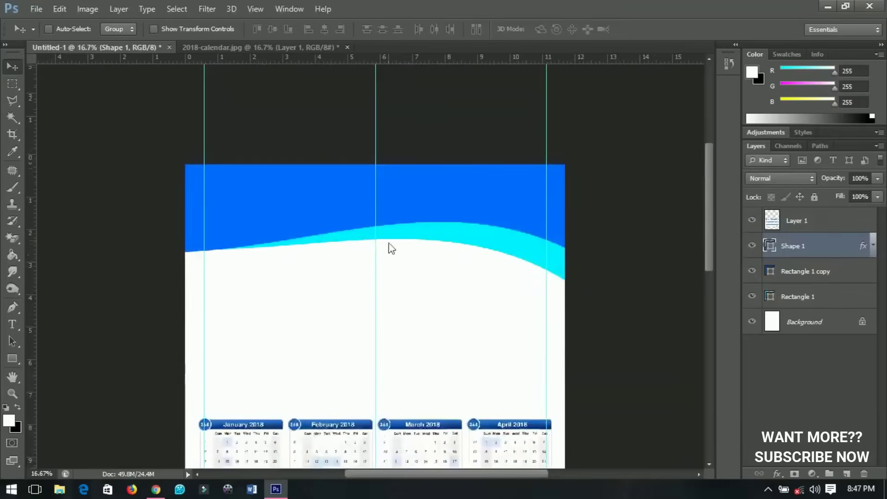
pyautogui.moveTo(392, 249)
pyautogui.mouseDown()
pyautogui.moveTo(394, 297)
pyautogui.moveTo(399, 265)
pyautogui.mouseUp()
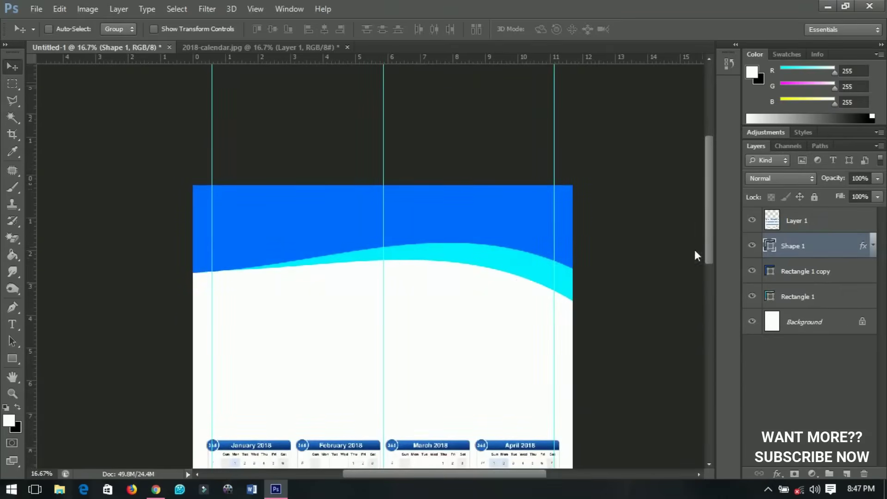
pyautogui.click(804, 223)
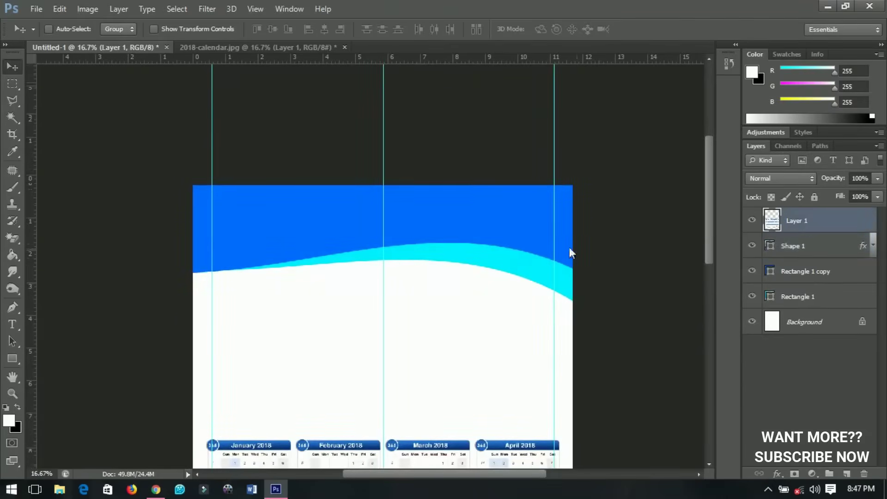
pyautogui.click(12, 324)
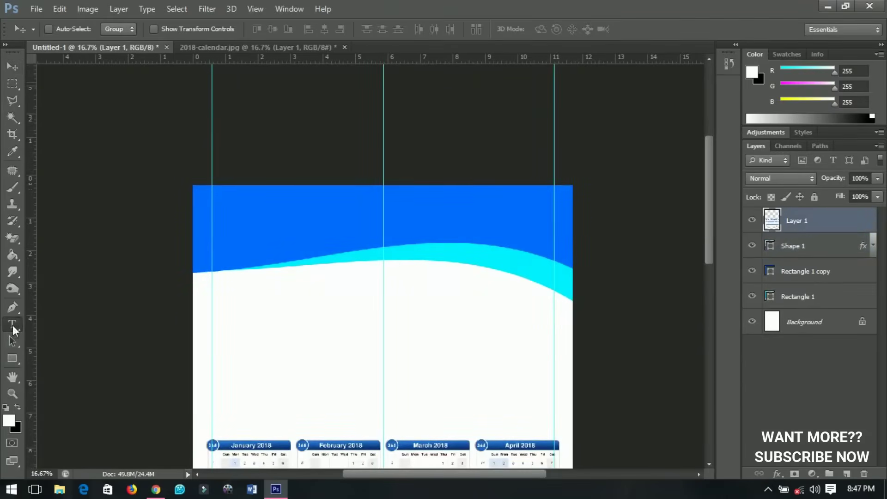
pyautogui.click(354, 219)
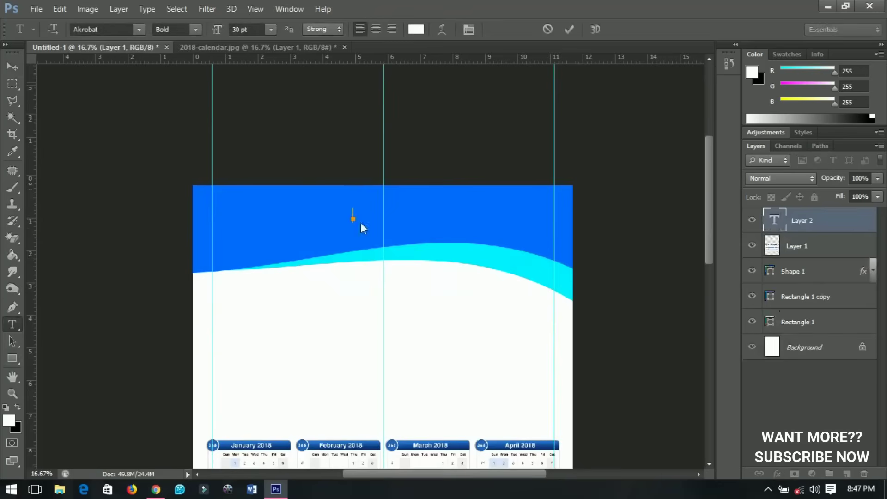
pyautogui.click(135, 31)
pyautogui.click(111, 34)
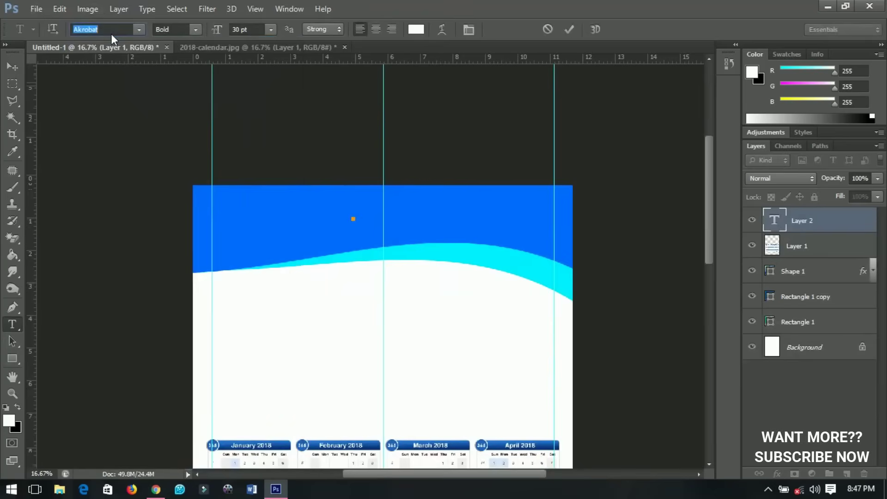
pyautogui.write('HelveticaInserat...')
pyautogui.press('Return')
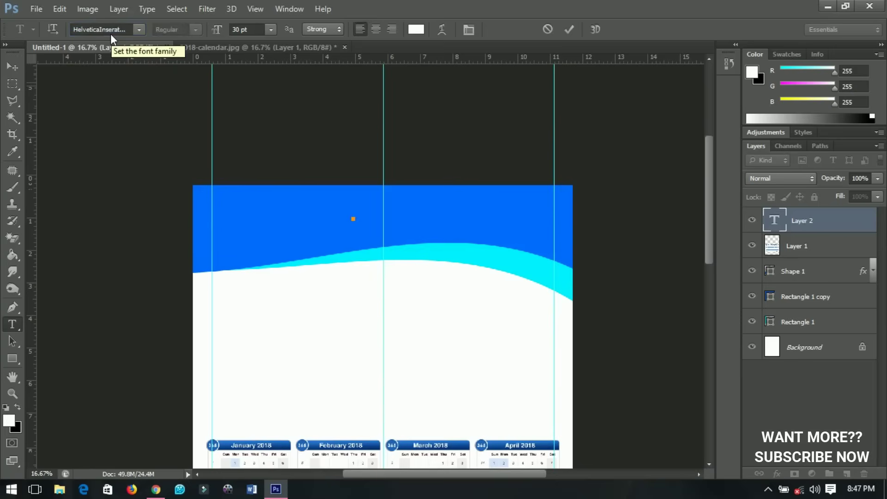
# Enter the title ITECH SOLUTIONS in the header and commit the text
pyautogui.write('I')
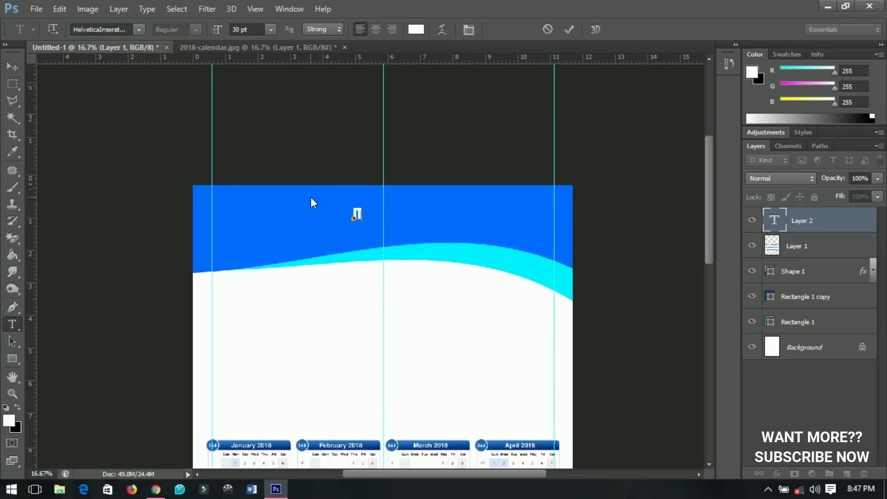
pyautogui.write('TECH SOLUTION')
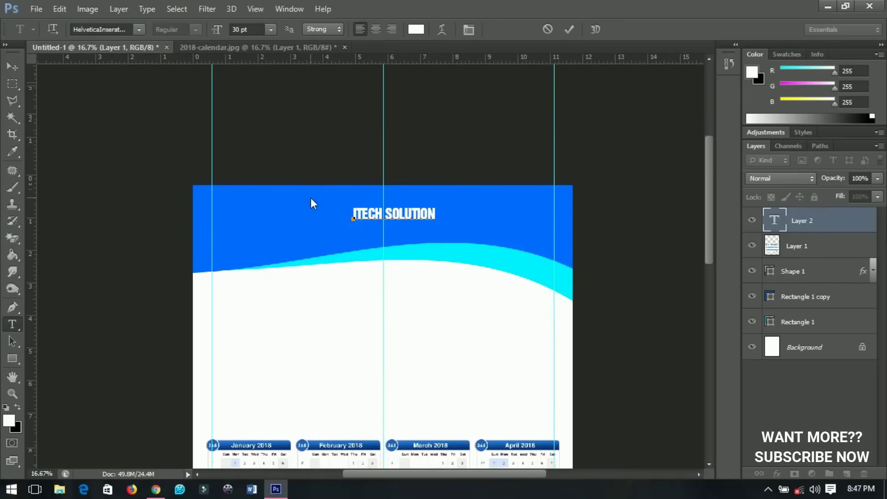
pyautogui.write('S')
pyautogui.hotkey('ctrl', 'Return')
pyautogui.press('v')
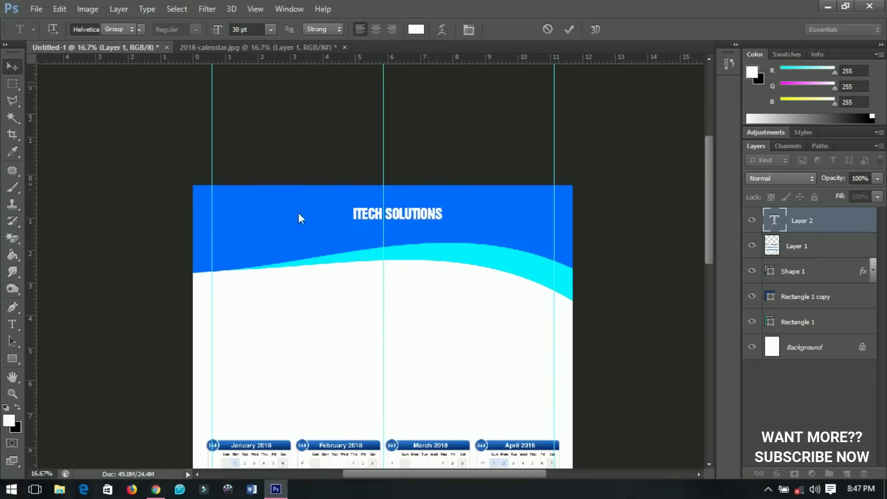
# Scale the title up to about 179% and centre it horizontally on the canvas
pyautogui.hotkey('ctrl', 't')
pyautogui.moveTo(445, 229); pyautogui.dragTo(476, 254)
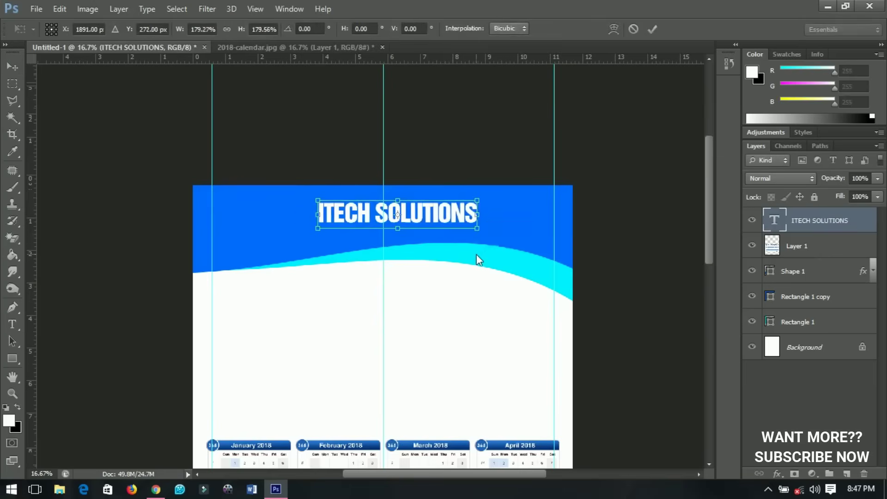
pyautogui.press('Return')
pyautogui.hotkey('ctrl', 'a')
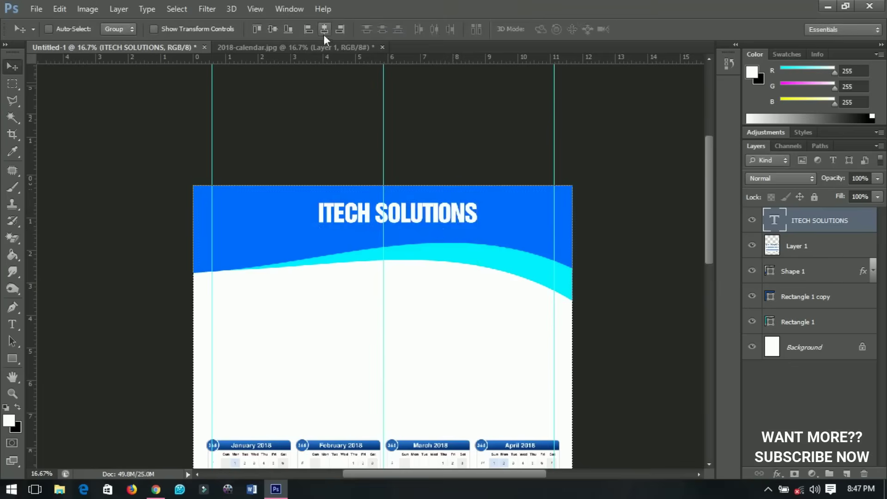
pyautogui.click(324, 29)
pyautogui.hotkey('ctrl', 'd')
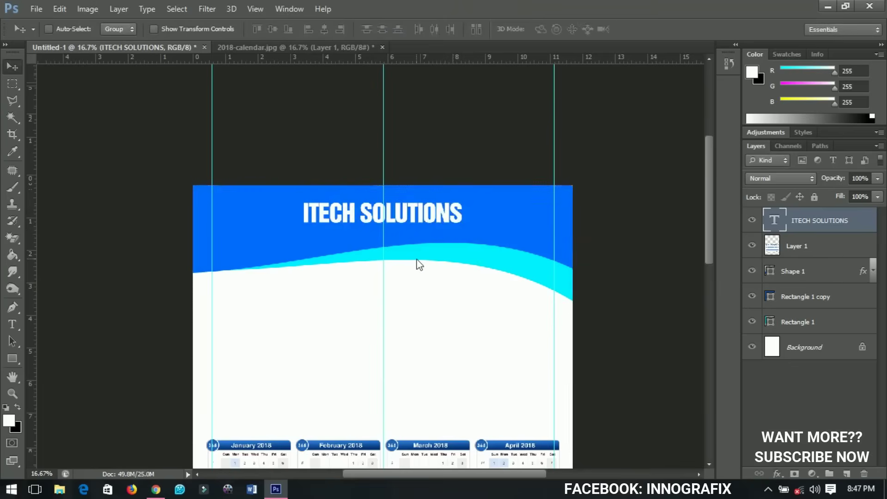
# Duplicate the title, place the copy directly beneath the original and open the copy's text for editing
pyautogui.scroll(2, 408, 239)
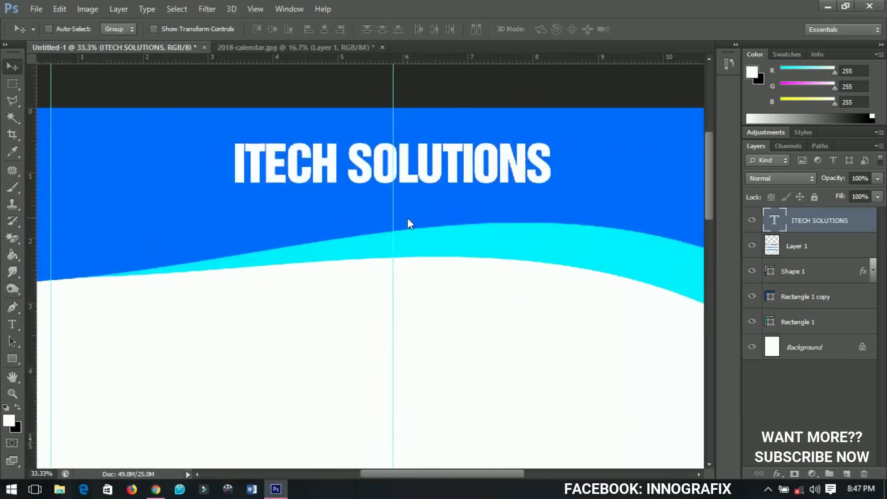
pyautogui.moveTo(409, 208); pyautogui.dragTo(418, 225)
pyautogui.hotkey('ctrl', 'j')
pyautogui.press('t')
pyautogui.click(410, 206)
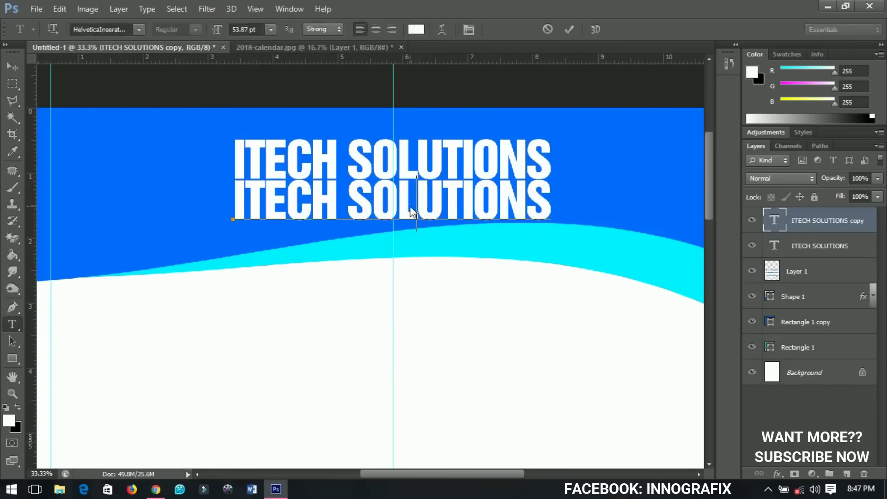
# Set the font of all the copied title text to Akrobat in the Bold style
pyautogui.hotkey('ctrl', 'a')
pyautogui.click(114, 34)
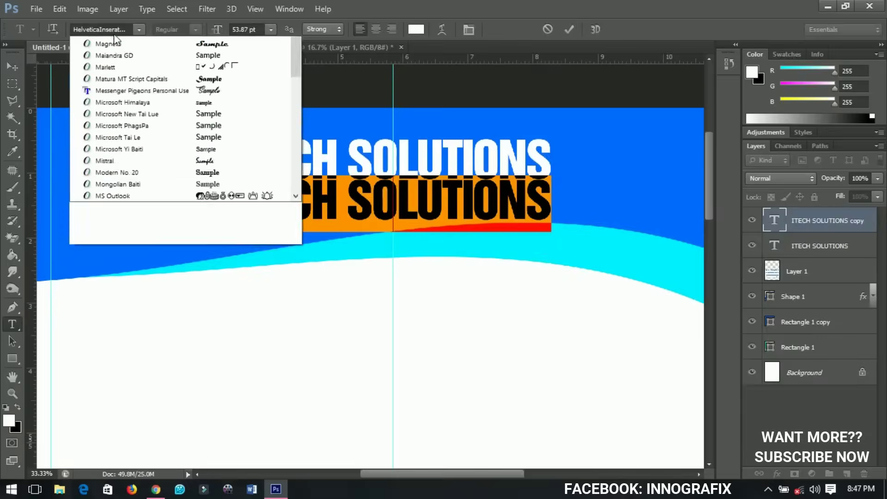
pyautogui.click(117, 27)
pyautogui.click(117, 28)
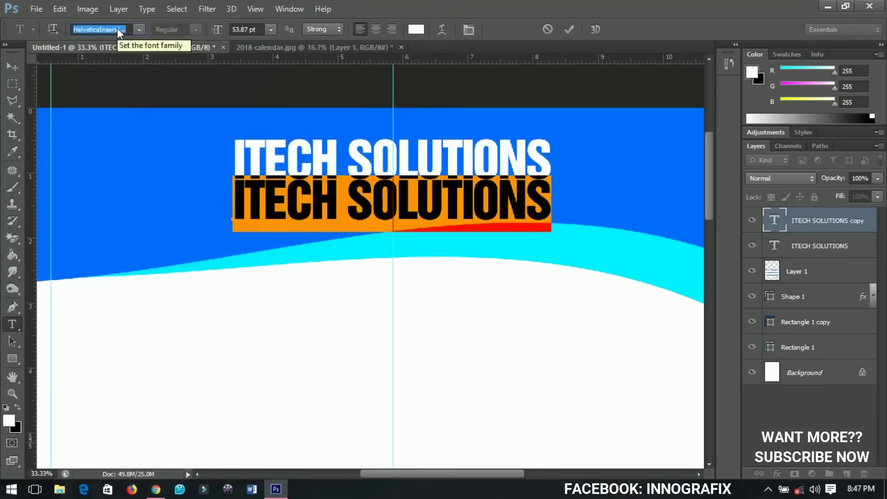
pyautogui.write('Akrobat')
pyautogui.press('Return')
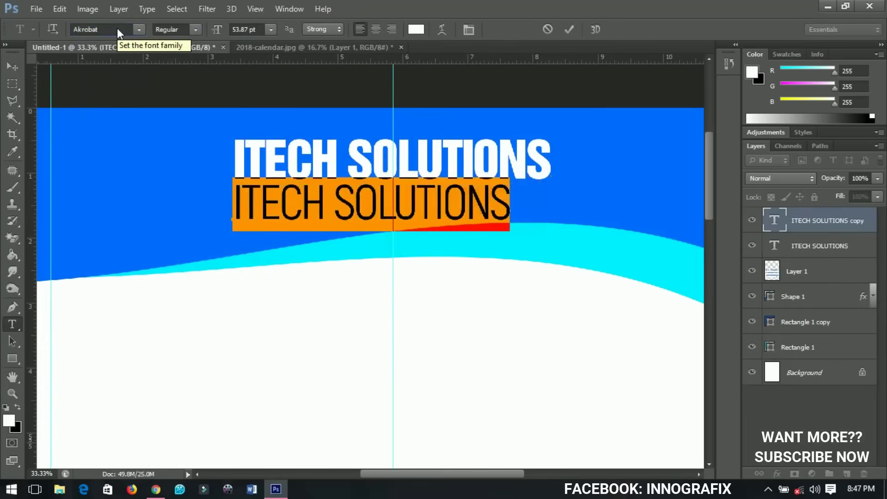
pyautogui.click(196, 29)
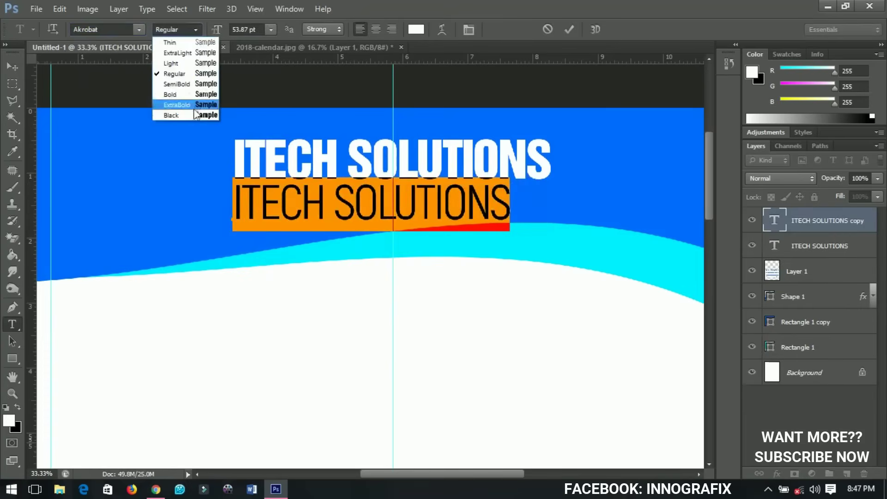
pyautogui.click(195, 96)
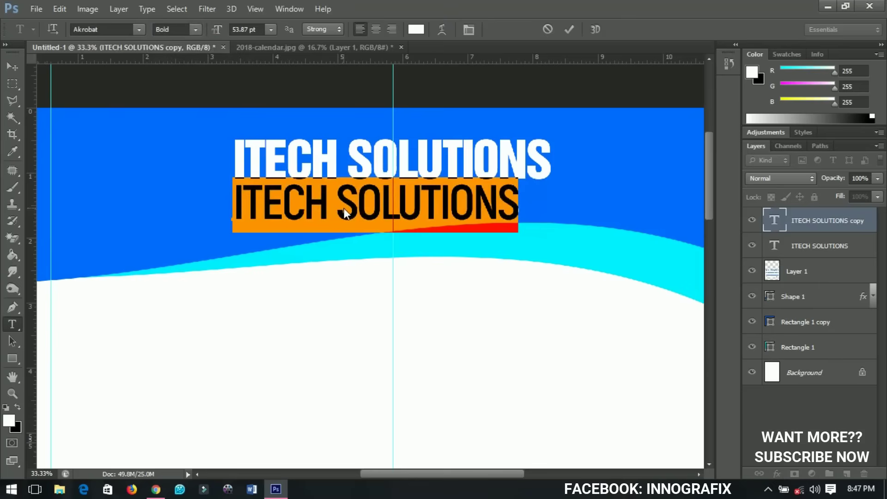
# Replace the copied text with the tagline Computer and Internet Website and commit it
pyautogui.write('Comp')
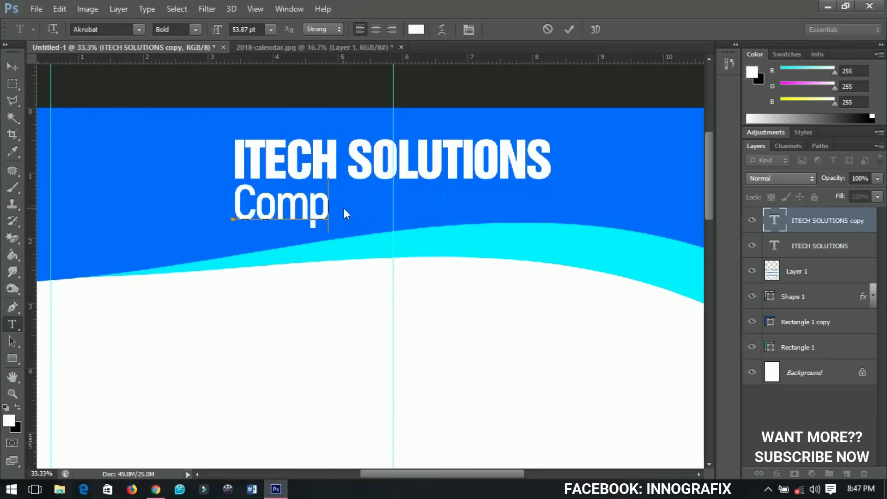
pyautogui.write('uter an')
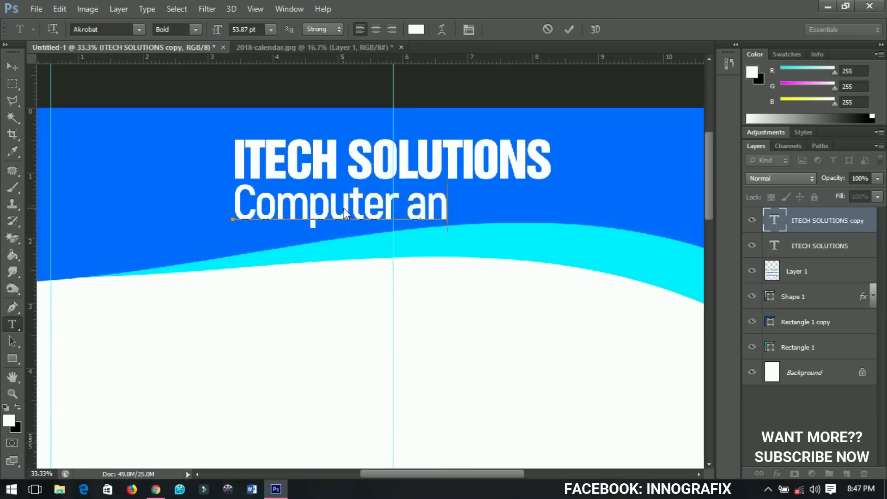
pyautogui.write('d Internet')
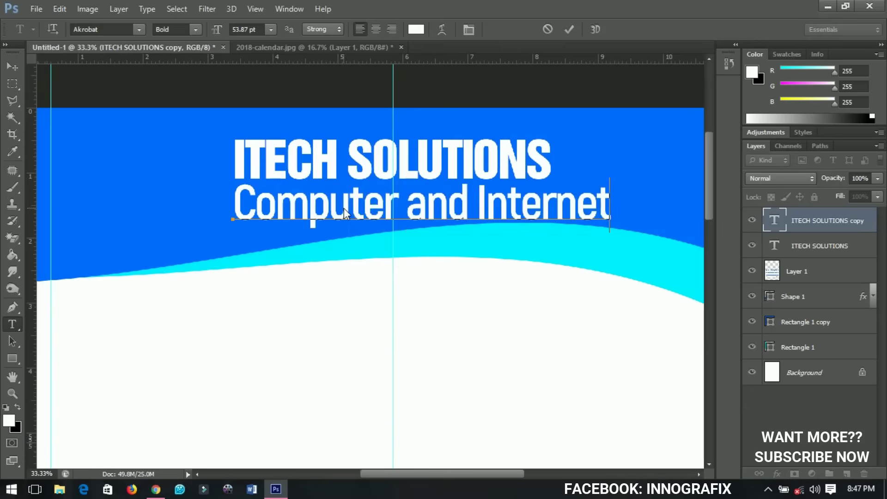
pyautogui.write(' Webs')
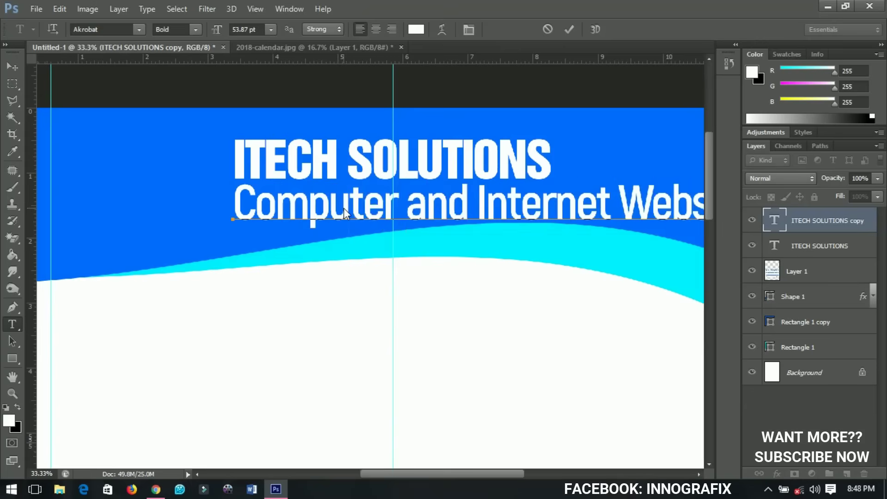
pyautogui.click(12, 67)
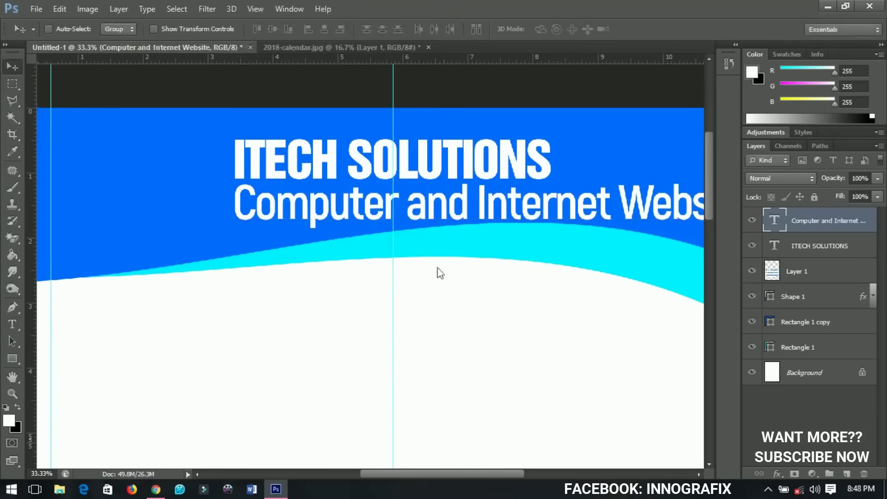
# Scale the tagline down to about 77.5% and centre it horizontally on the canvas, leaving nothing selected
pyautogui.hotkey('ctrl', 't')
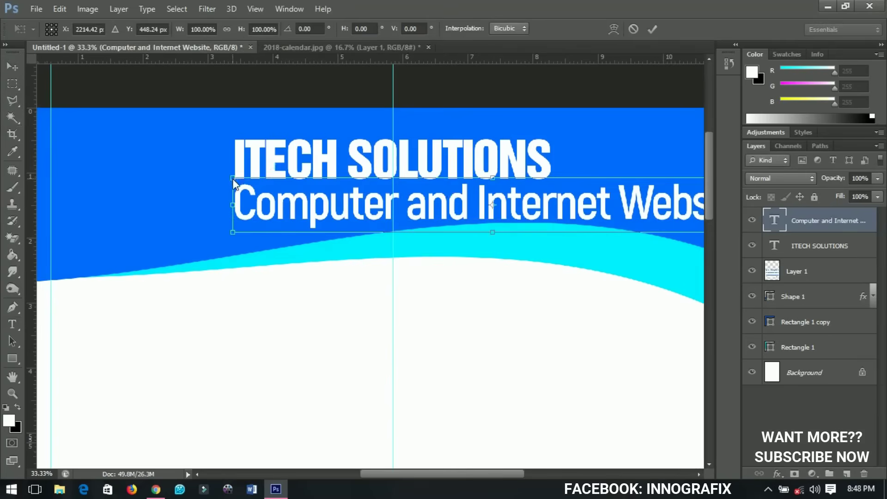
pyautogui.moveTo(233, 182); pyautogui.dragTo(290, 208)
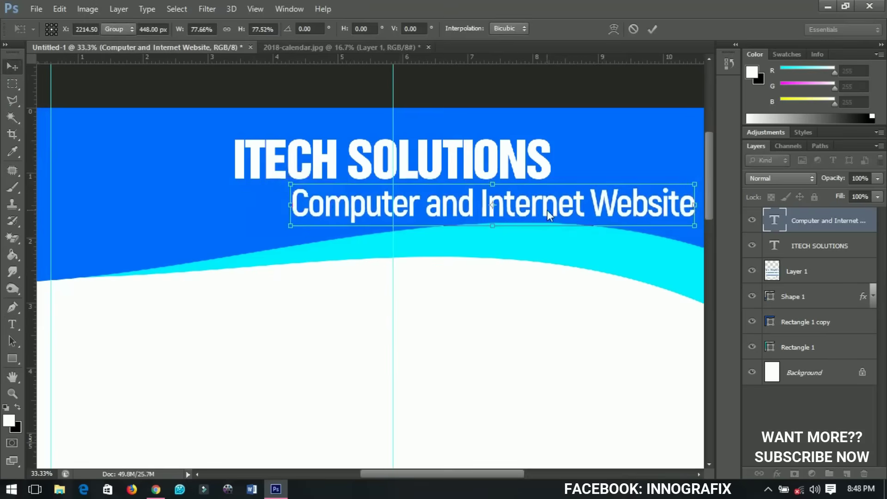
pyautogui.press('Return')
pyautogui.click(325, 29)
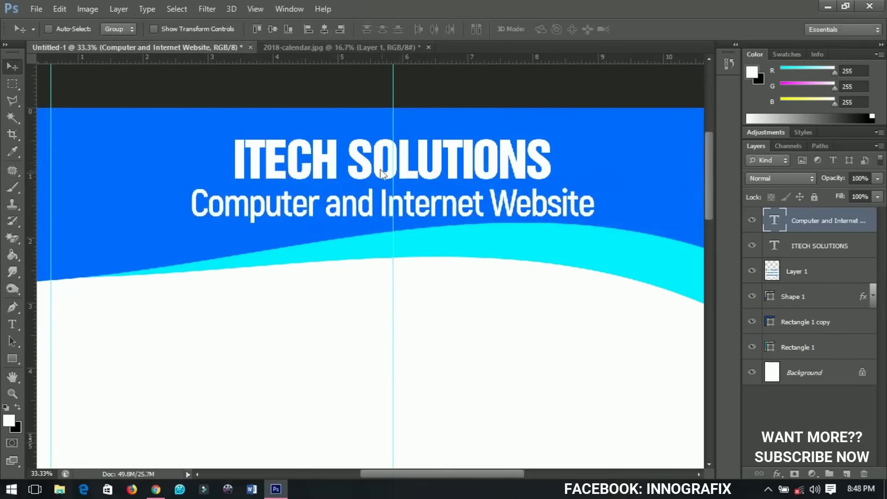
pyautogui.hotkey('ctrl', 'a')
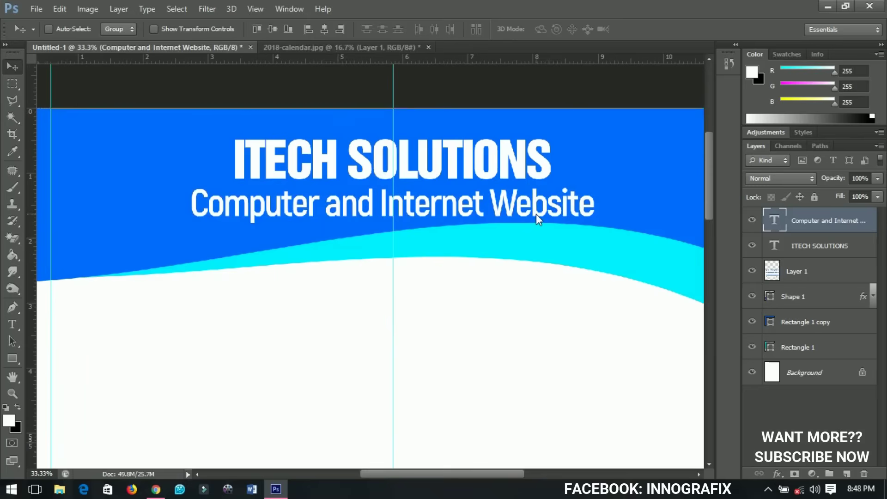
pyautogui.hotkey('ctrl', 'd')
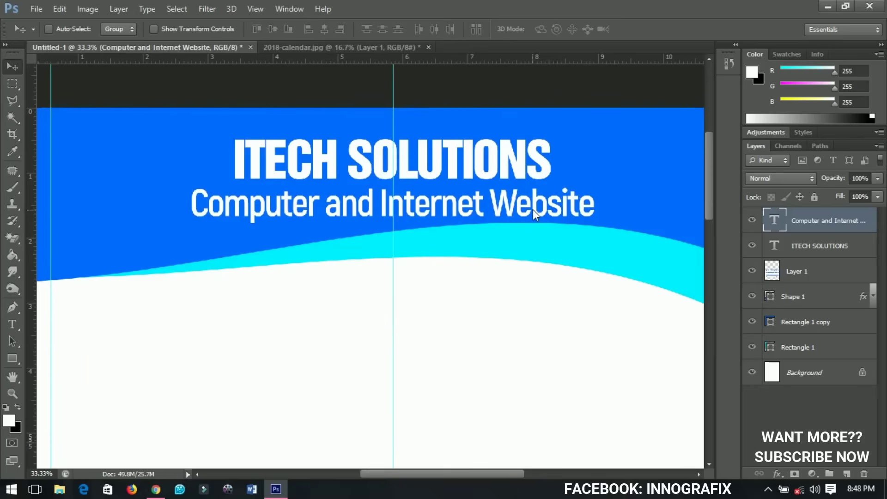
# Shrink the tagline further about its centre until it is slightly narrower than the ITECH SOLUTIONS title
pyautogui.hotkey('ctrl', 't')
pyautogui.moveTo(594, 230); pyautogui.dragTo(489, 206)
pyautogui.press('Return')
# Duplicate the ITECH SOLUTIONS title layer and move the copy below and to the right of the tagline
pyautogui.hscroll(5, 489, 207)
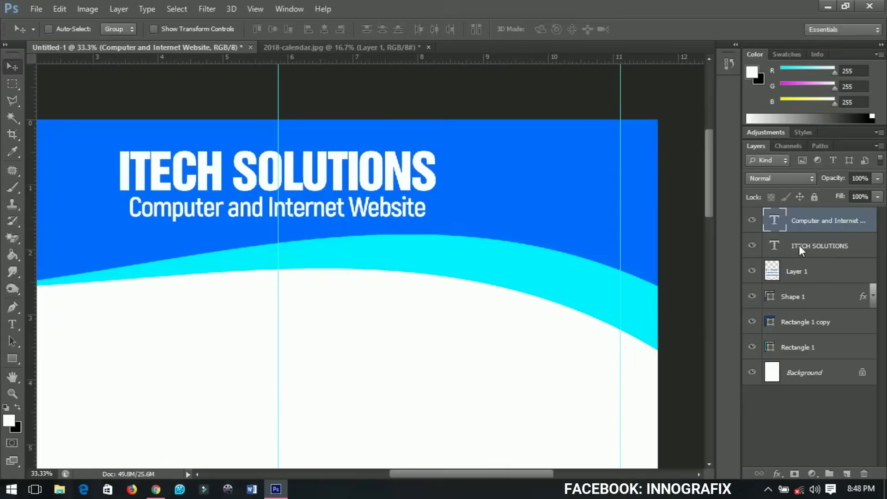
pyautogui.click(799, 245)
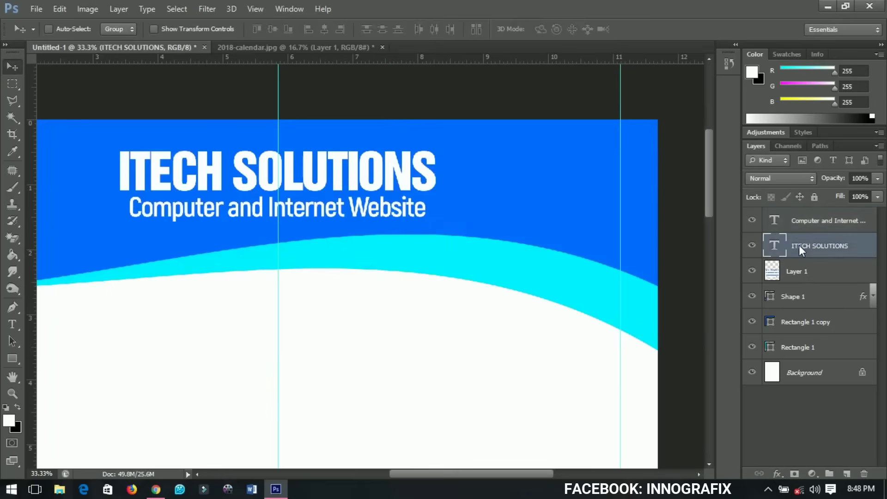
pyautogui.hotkey('ctrl', 'j')
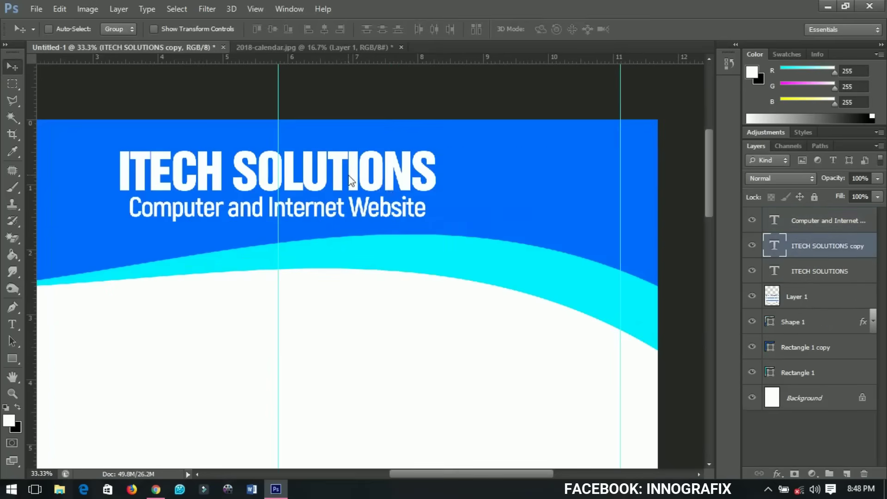
pyautogui.moveTo(353, 182); pyautogui.dragTo(544, 235)
pyautogui.moveTo(525, 190); pyautogui.dragTo(556, 252)
# Replace the copied title text with 2018 and move it to the upper right corner of the header
pyautogui.press('t')
pyautogui.tripleClick(556, 247)
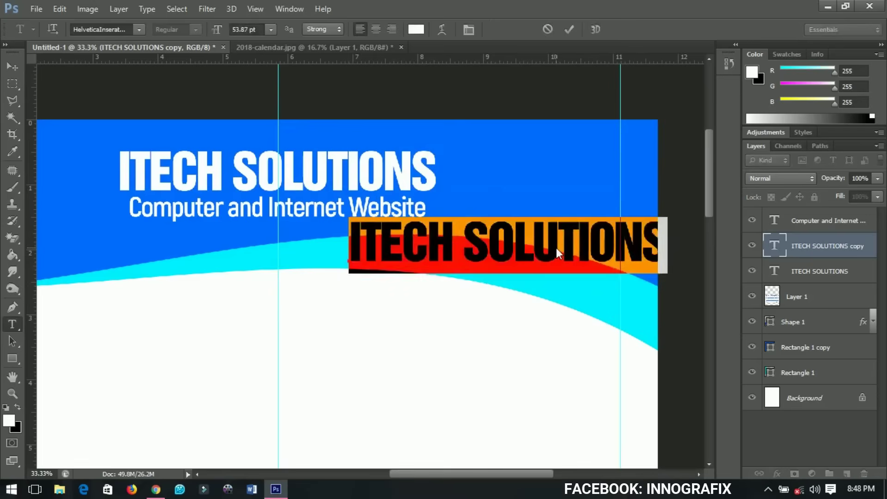
pyautogui.write('2018')
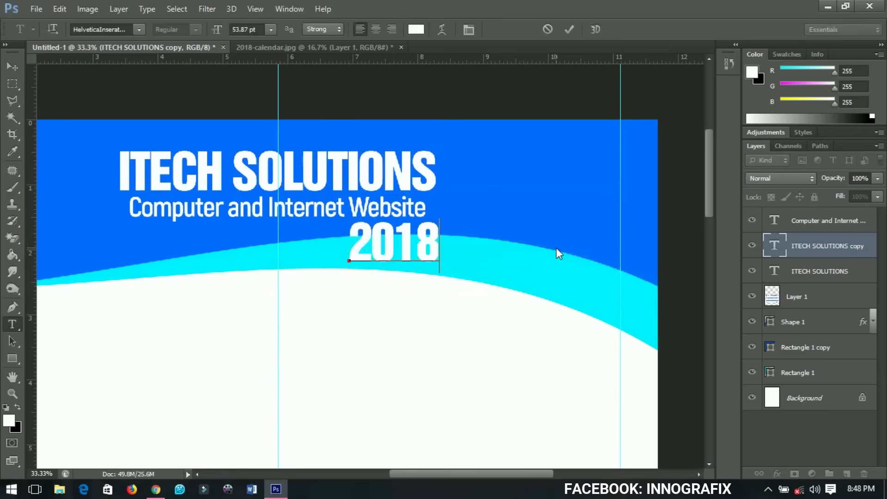
pyautogui.click(13, 67)
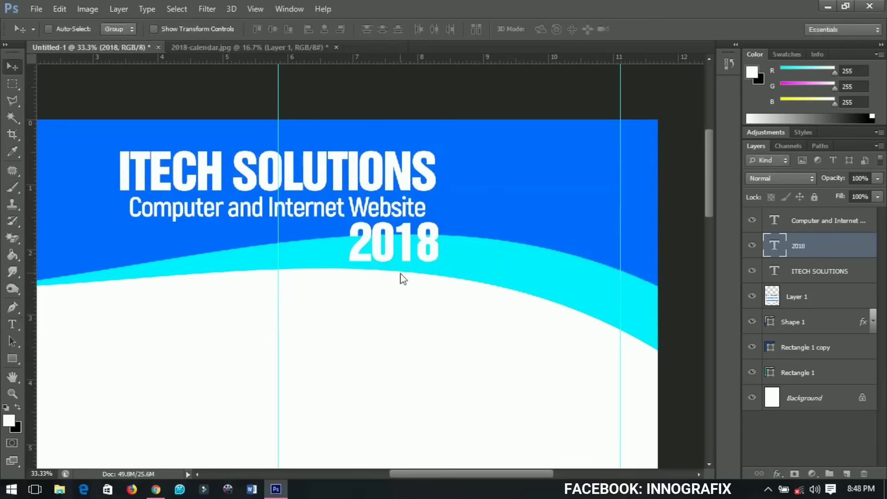
pyautogui.moveTo(392, 267); pyautogui.dragTo(581, 178)
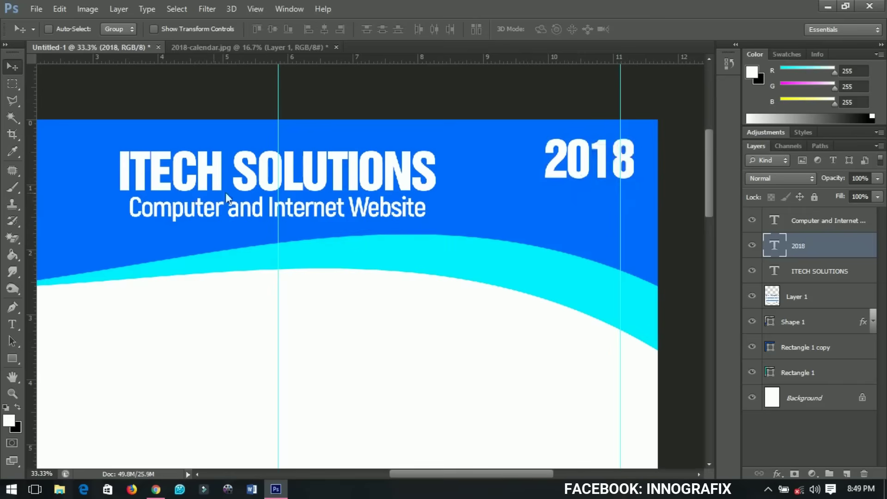
# Duplicate the tagline layer and move the copy rightward to the area under the 2018 text
pyautogui.rightClick(324, 207)
pyautogui.click(359, 219)
pyautogui.hotkey('ctrl', 'j')
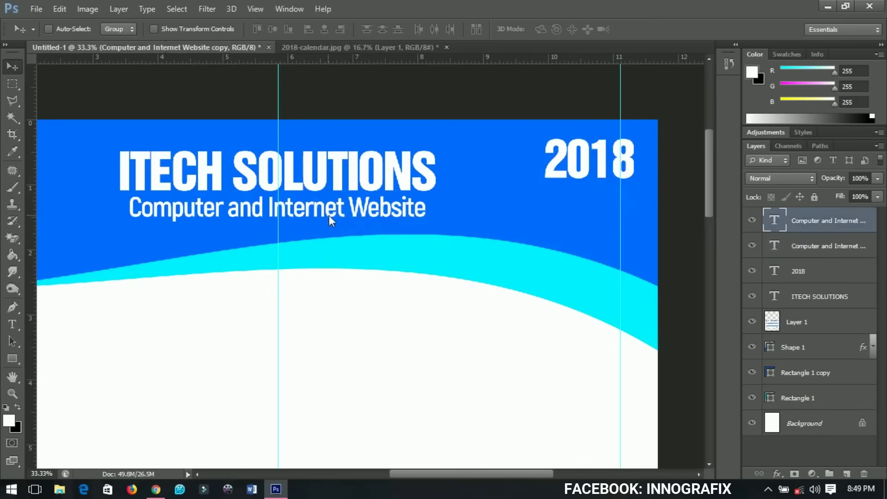
pyautogui.moveTo(328, 215); pyautogui.dragTo(604, 218)
# Replace the copied tagline with CALENDAR and position it directly beneath the 2018 text
pyautogui.press('t')
pyautogui.click(577, 213)
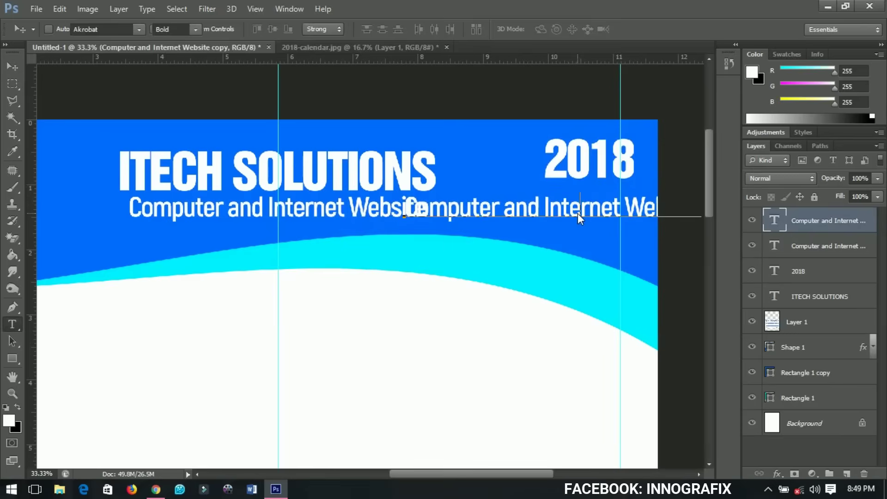
pyautogui.hotkey('ctrl', 'a')
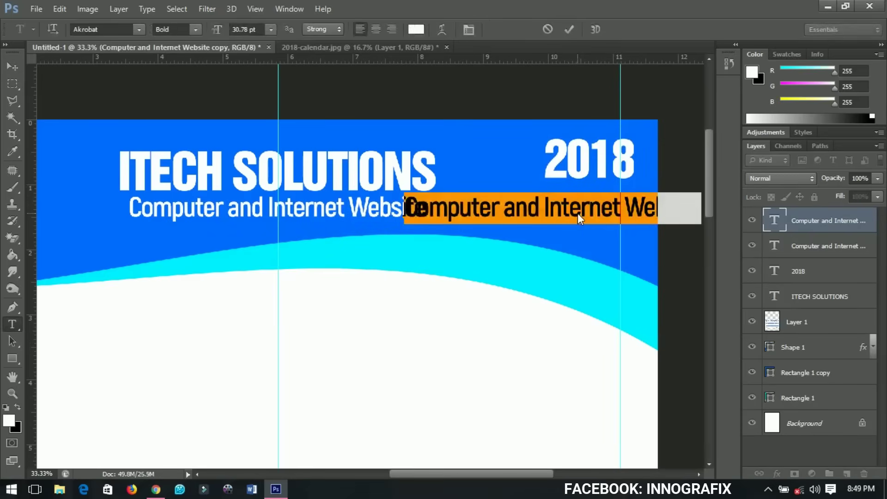
pyautogui.write('CALENDAR')
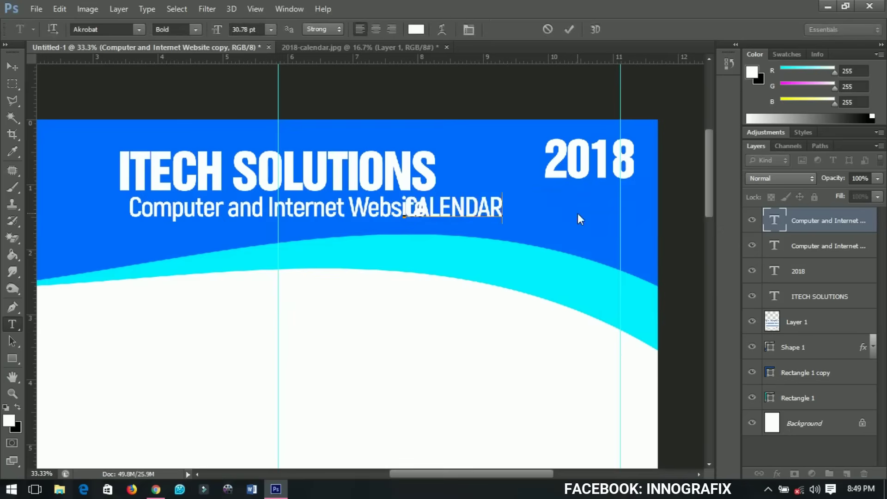
pyautogui.click(12, 67)
pyautogui.moveTo(434, 226); pyautogui.dragTo(573, 210)
pyautogui.moveTo(571, 211); pyautogui.dragTo(568, 211)
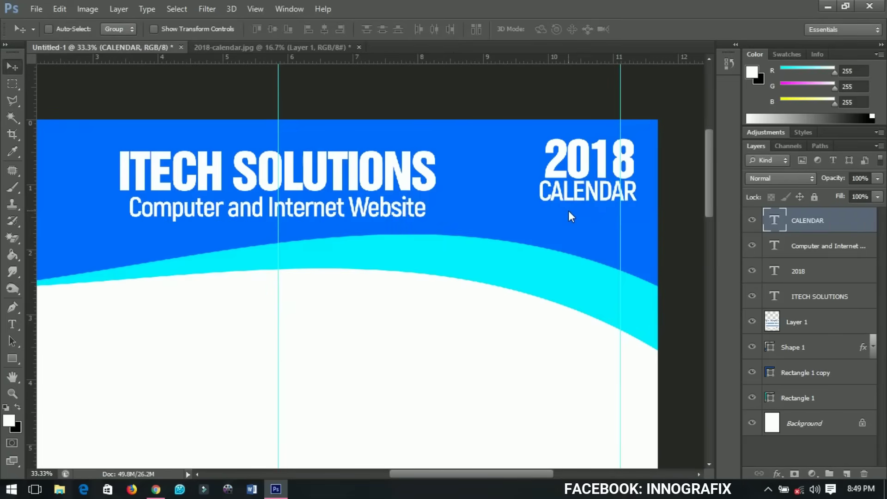
# Draw a white rounded rectangle of about 587 by 681 px from the left guide, starting just above the page's top edge
pyautogui.hscroll(-2, 236, 261)
pyautogui.hscroll(-5, 236, 267)
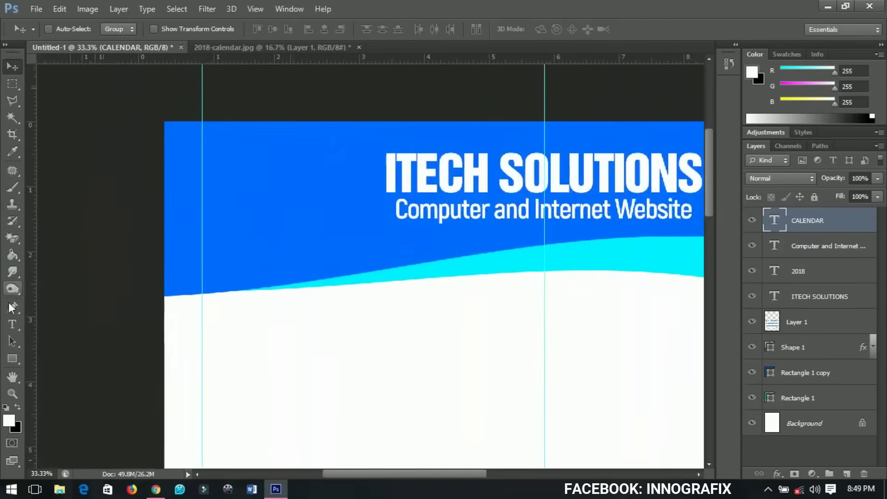
pyautogui.click(12, 357)
pyautogui.click(55, 371)
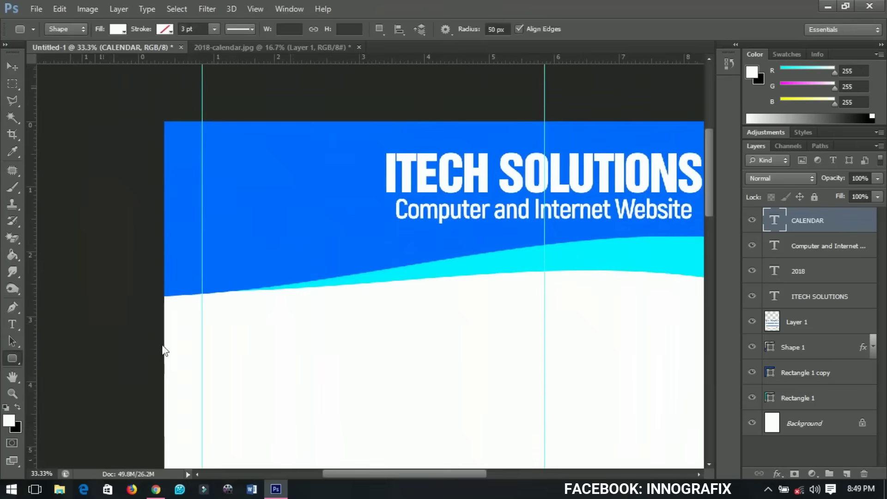
pyautogui.moveTo(203, 114); pyautogui.dragTo(328, 261)
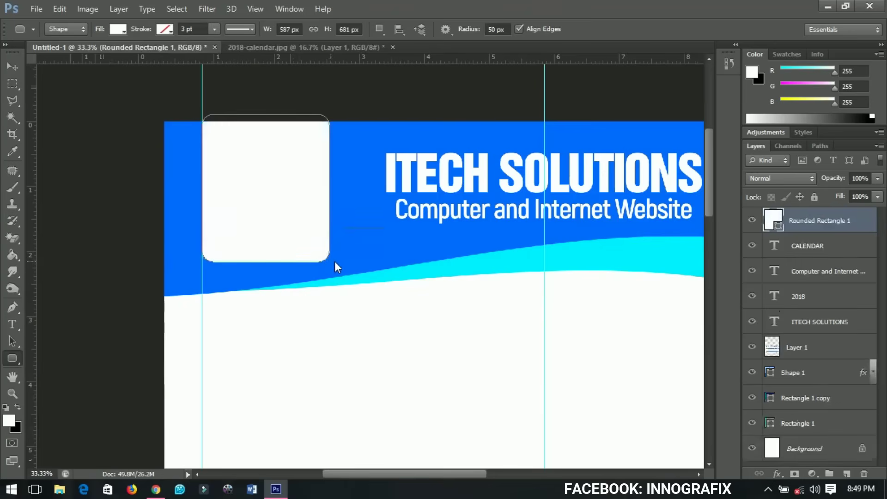
pyautogui.click(13, 71)
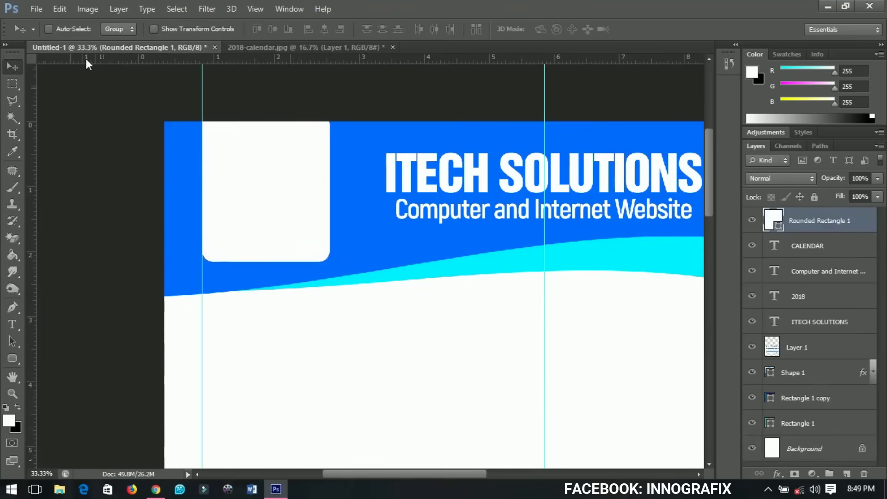
# Place the logo 2 png image, scaled down to fit on the white rounded rectangle, and commit it
pyautogui.click(36, 8)
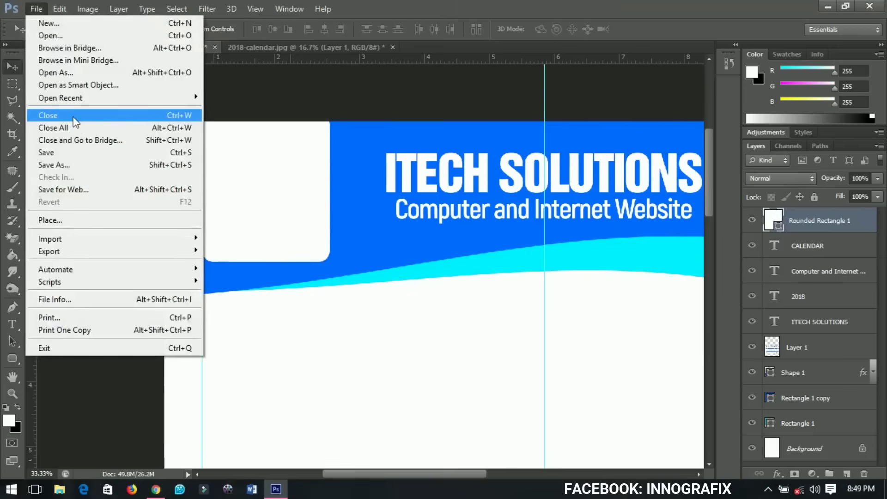
pyautogui.click(63, 220)
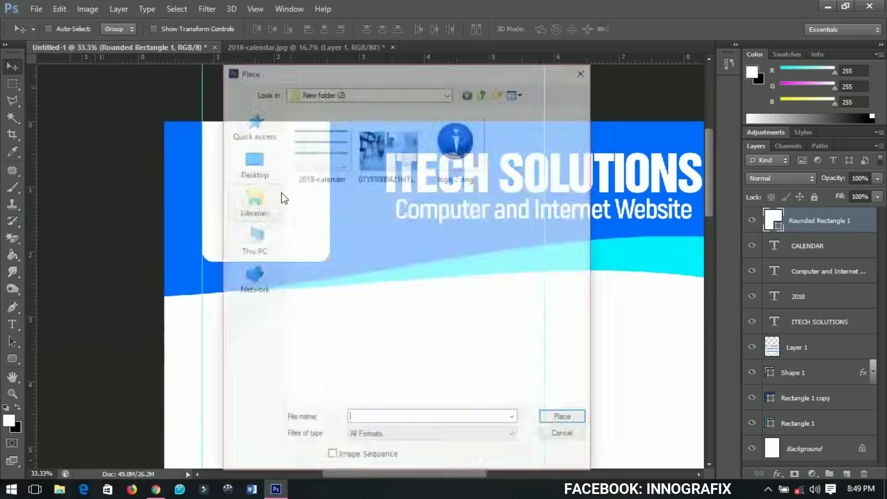
pyautogui.click(457, 168)
pyautogui.click(565, 419)
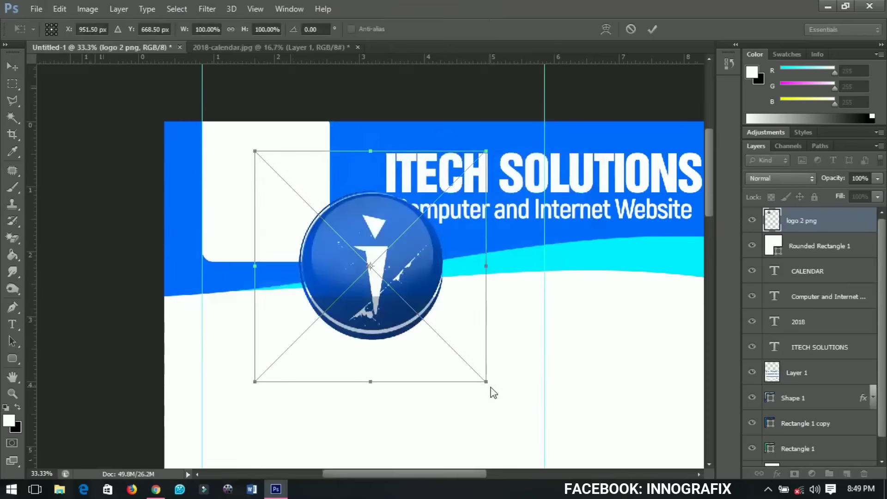
pyautogui.moveTo(488, 386); pyautogui.dragTo(356, 290)
pyautogui.press('Return')
# Narrow the white rounded rectangle behind the logo to about 86.7% of its width from its right side
pyautogui.rightClick(320, 241)
pyautogui.click(356, 249)
pyautogui.hotkey('ctrl', 't')
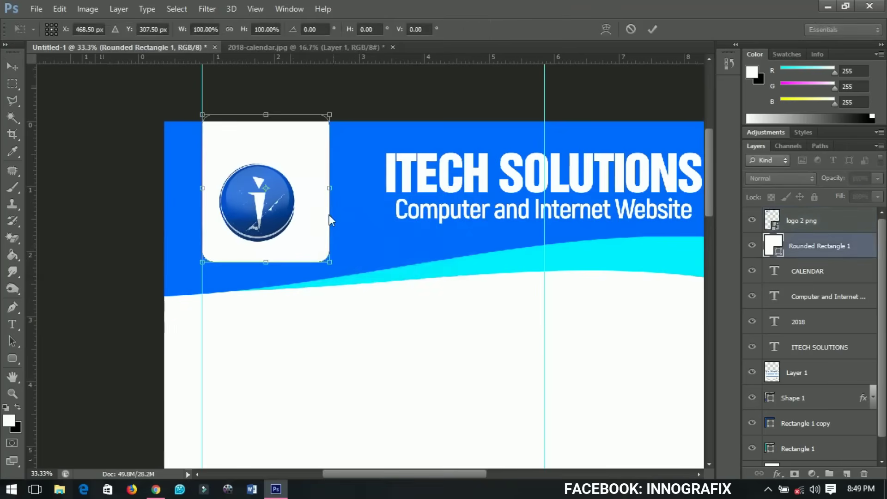
pyautogui.moveTo(329, 190); pyautogui.dragTo(312, 192)
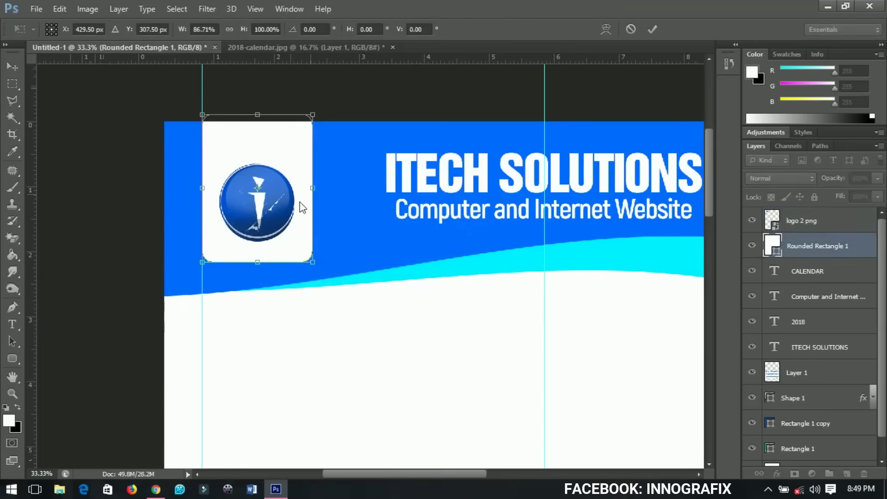
pyautogui.press('Return')
# Examine the whole calendar page, checking the header, logo, month grids and footer together
pyautogui.scroll(-1, 279, 217)
pyautogui.scroll(2, 277, 225)
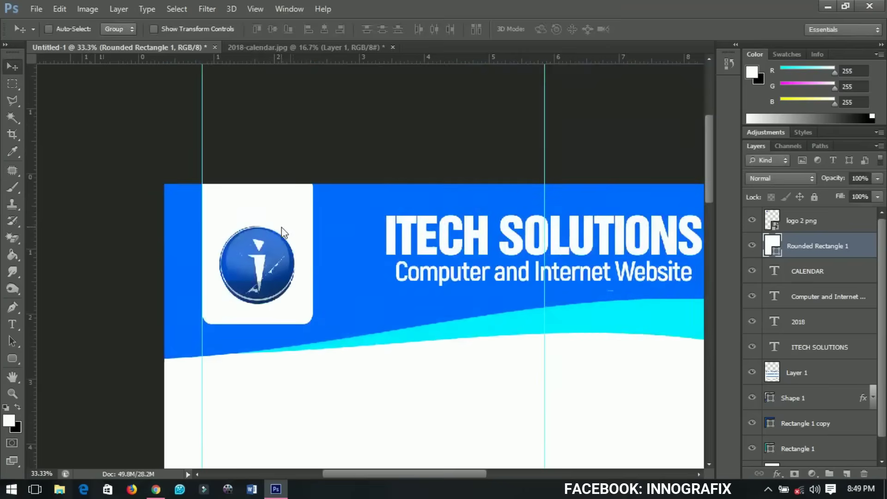
pyautogui.scroll(-1, 283, 231)
pyautogui.scroll(-1, 331, 239)
pyautogui.scroll(-4, 331, 239)
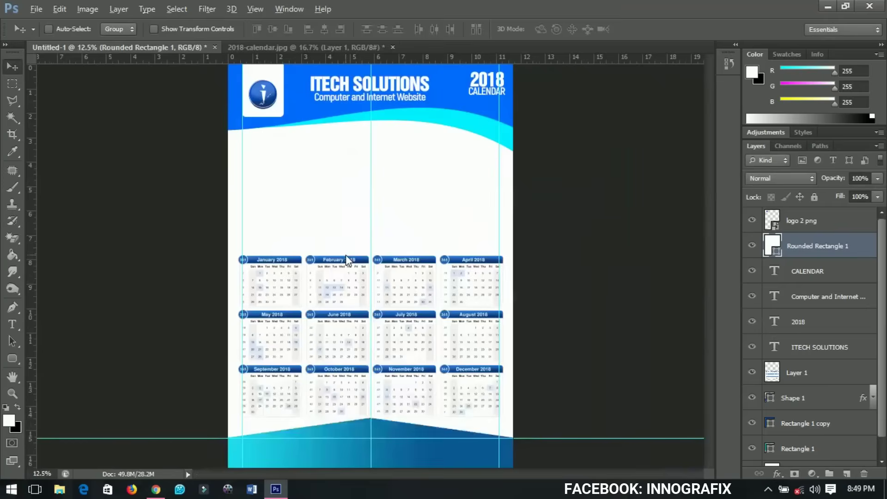
pyautogui.scroll(1, 344, 243)
pyautogui.scroll(1, 358, 189)
pyautogui.scroll(3, 384, 227)
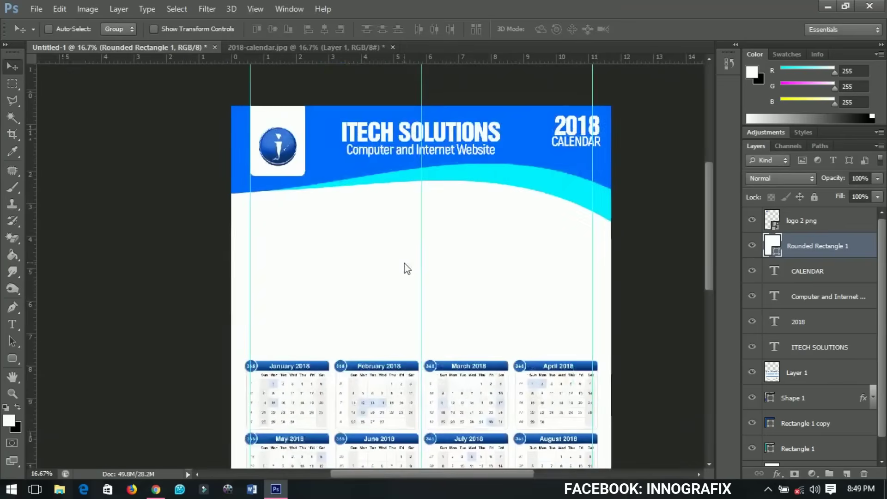
pyautogui.scroll(-2, 407, 274)
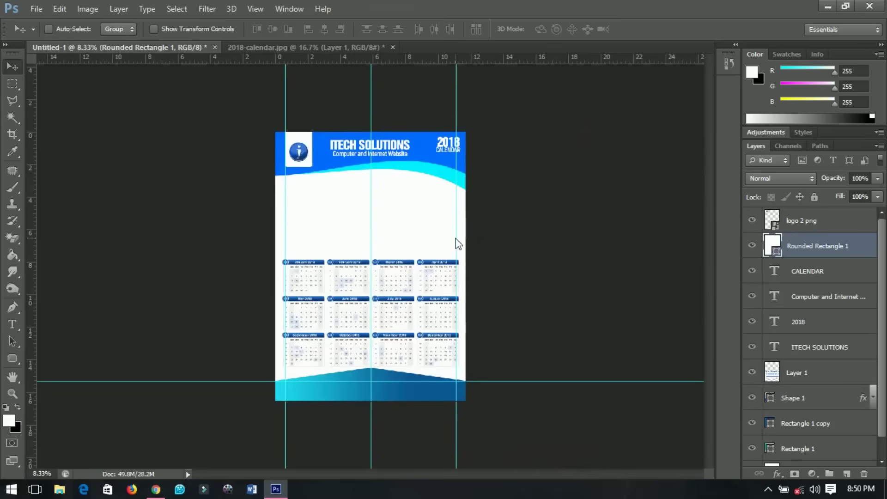
pyautogui.scroll(1, 396, 203)
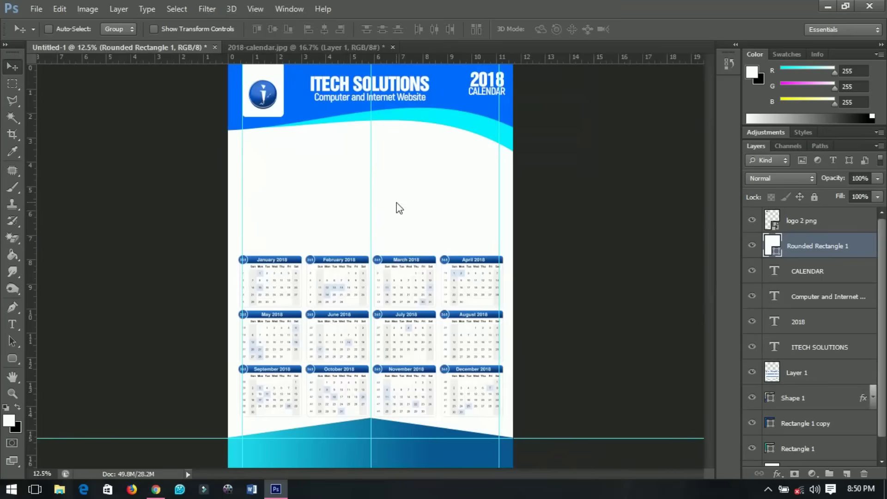
pyautogui.scroll(-1, 396, 202)
pyautogui.scroll(-1, 850, 392)
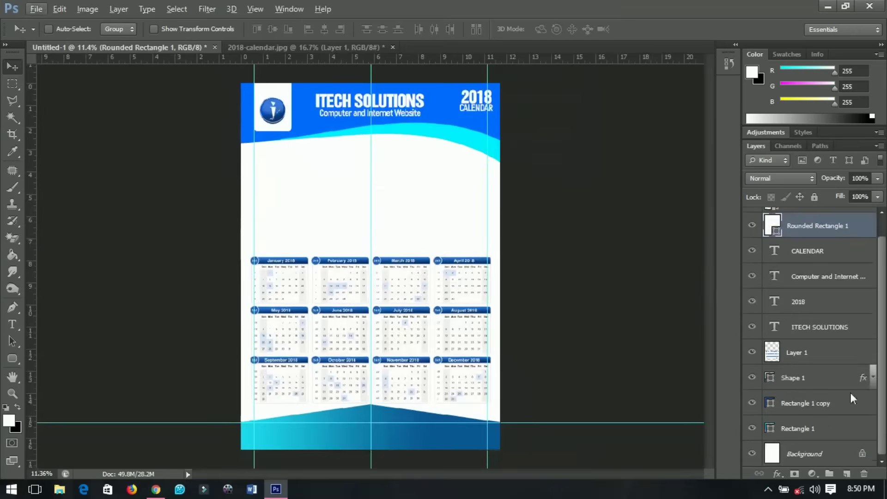
pyautogui.click(809, 429)
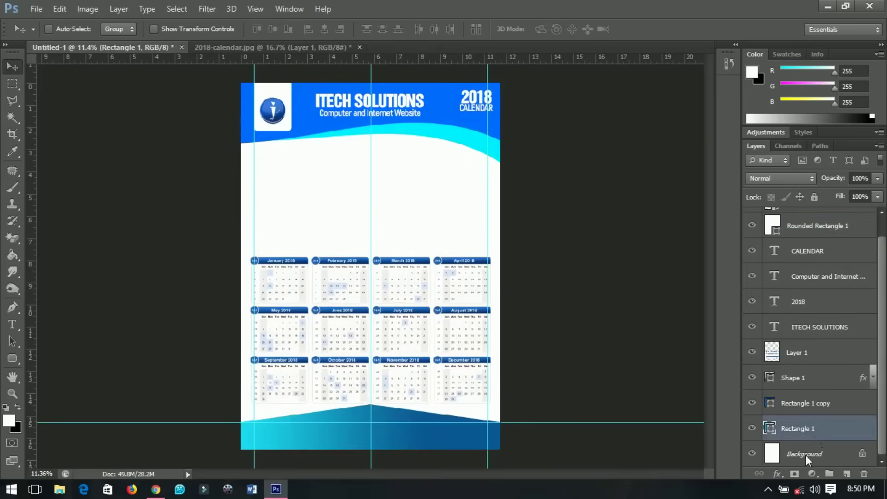
pyautogui.click(805, 455)
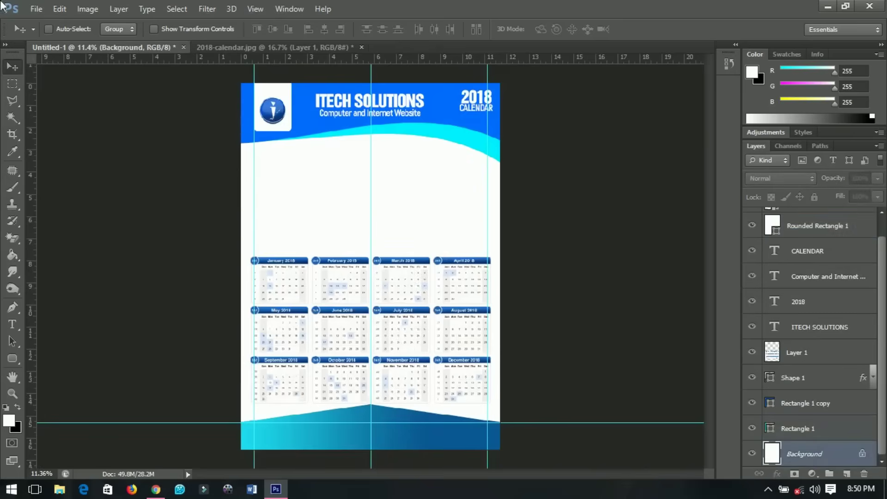
pyautogui.click(37, 9)
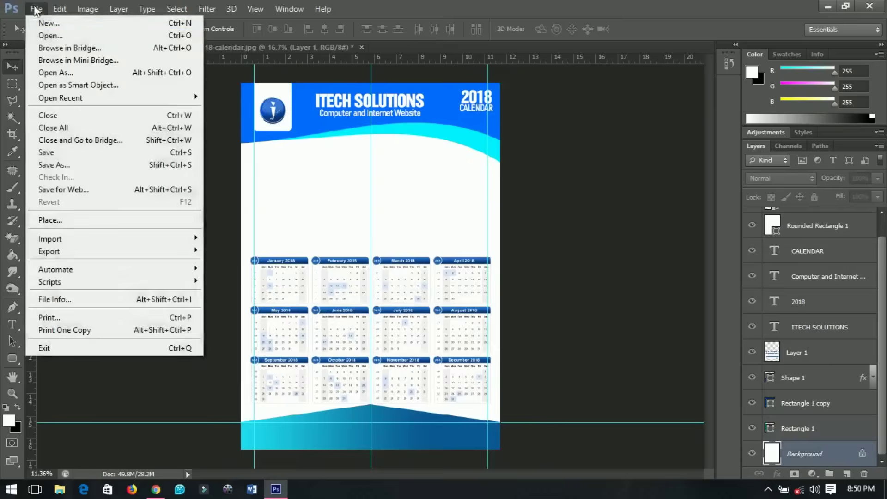
pyautogui.click(67, 222)
pyautogui.click(392, 152)
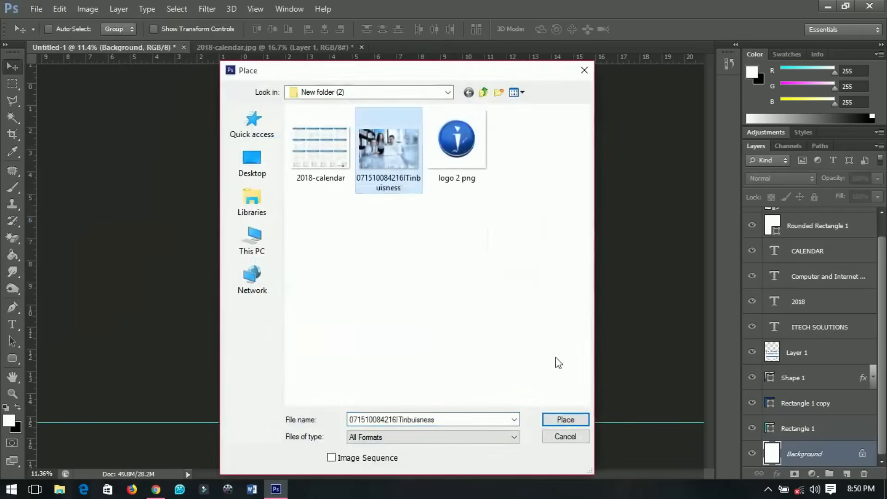
pyautogui.click(565, 420)
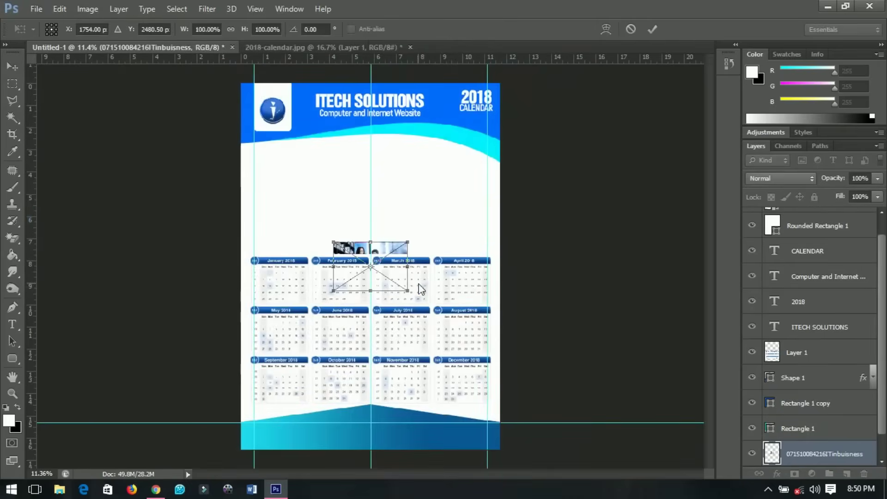
# Enlarge the photo to about 354% to span the page width and move it up beneath the header wave
pyautogui.moveTo(407, 292); pyautogui.dragTo(502, 349)
pyautogui.press('Return')
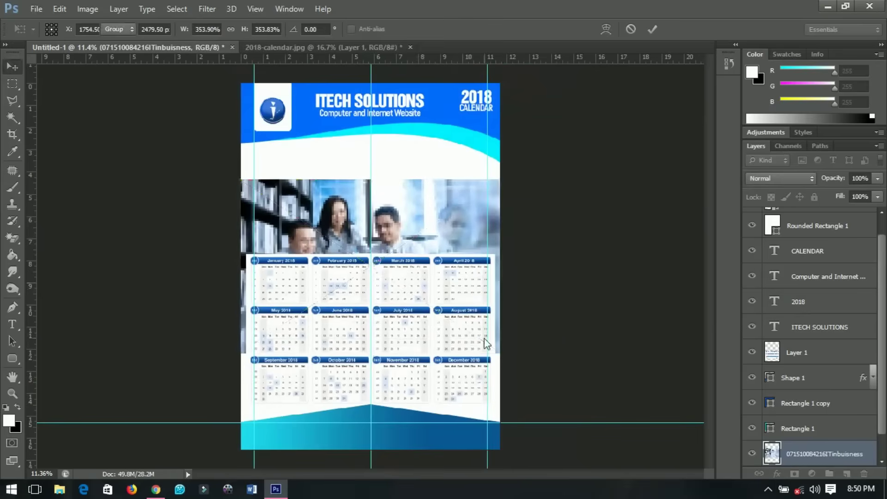
pyautogui.moveTo(463, 305); pyautogui.dragTo(464, 278)
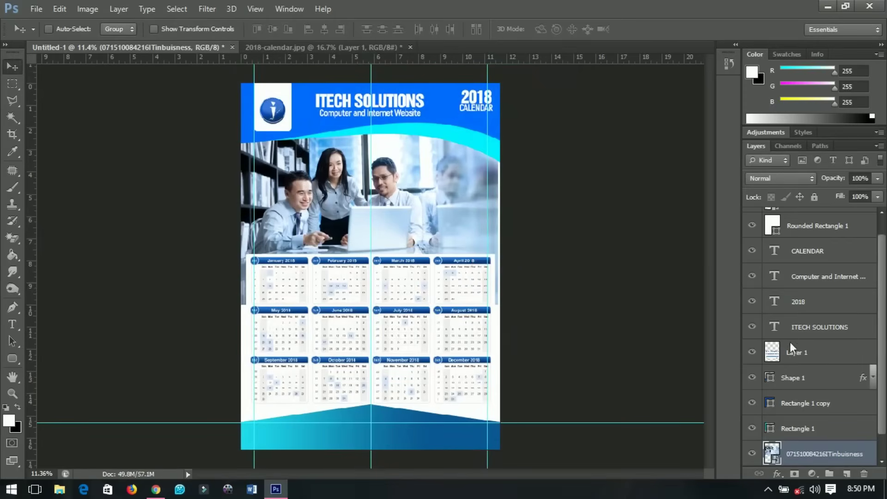
# Rasterize the business photo layer and delete the part of the photo that extends behind the month grids
pyautogui.rightClick(819, 453)
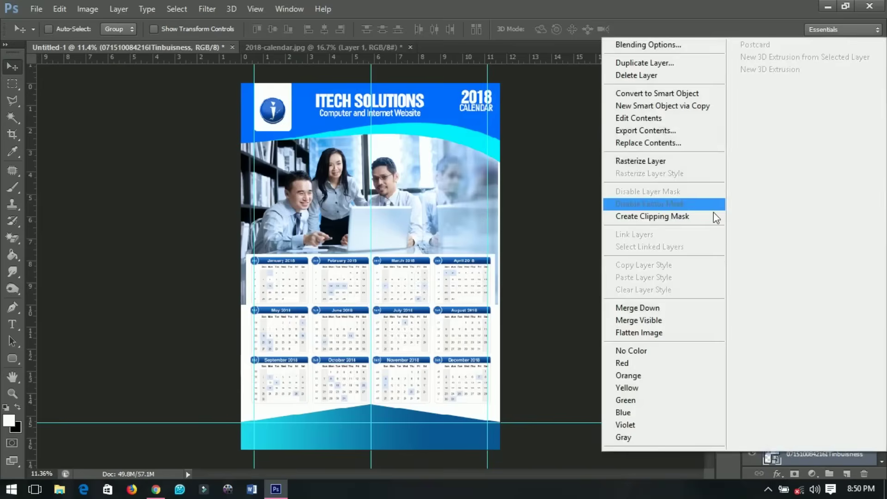
pyautogui.click(667, 164)
pyautogui.scroll(3, 399, 243)
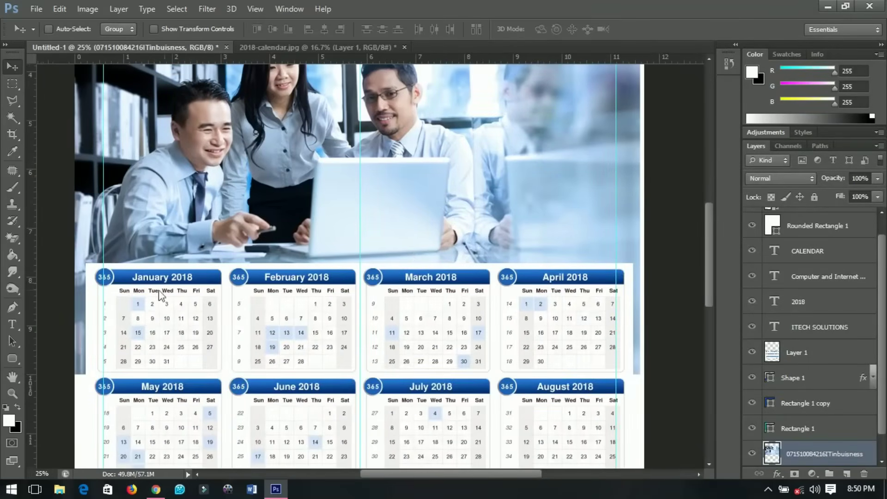
pyautogui.click(6, 87)
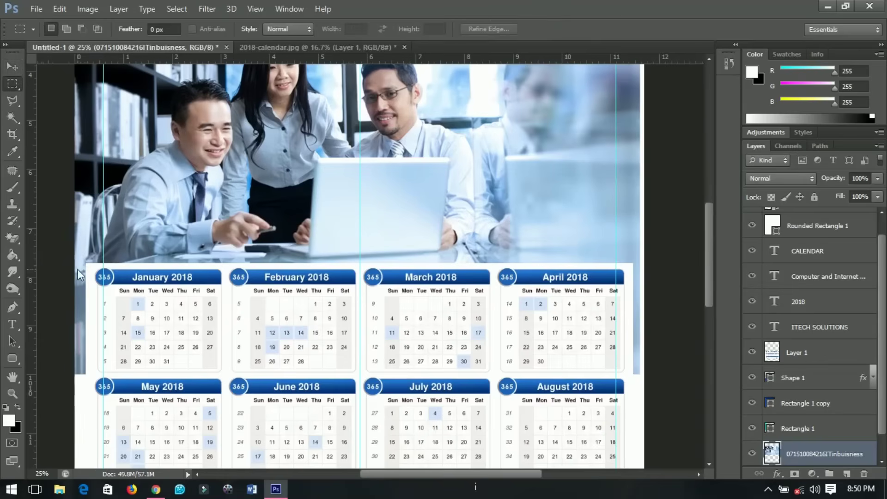
pyautogui.moveTo(65, 263); pyautogui.dragTo(659, 451)
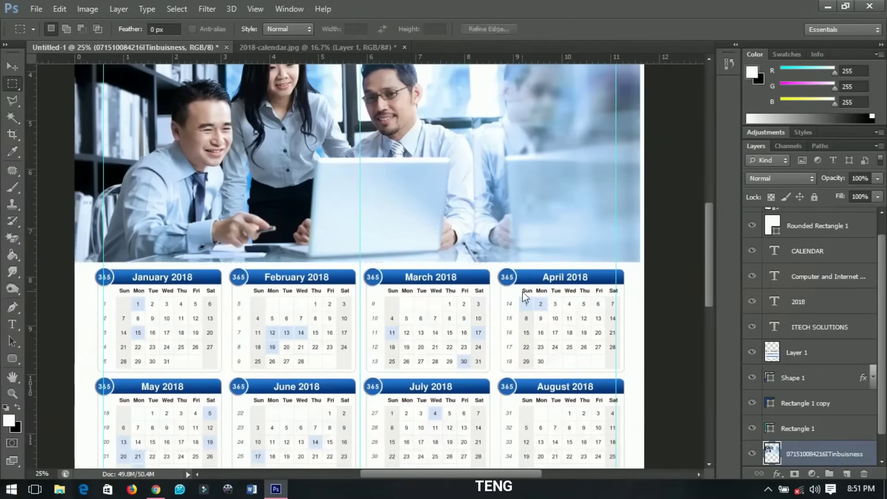
pyautogui.click(236, 255)
pyautogui.hotkey('ctrl', '-')
pyautogui.hotkey('ctrl', '-')
pyautogui.hotkey('ctrl', '-')
pyautogui.hotkey('ctrl', '0')
# Add the white 30 pt Akrobat Bold text "facebook.com/InnoGrafix" near the footer's peak, on a new layer above Layer 1
pyautogui.press('v')
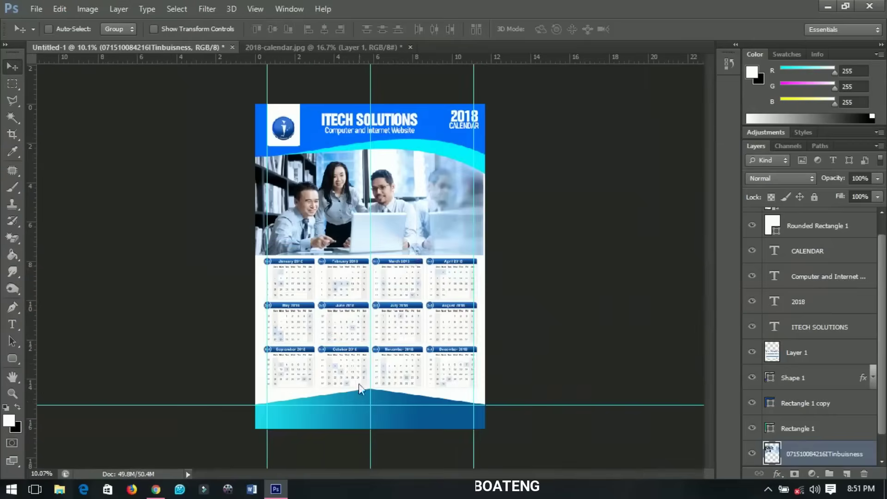
pyautogui.scroll(3, 358, 429)
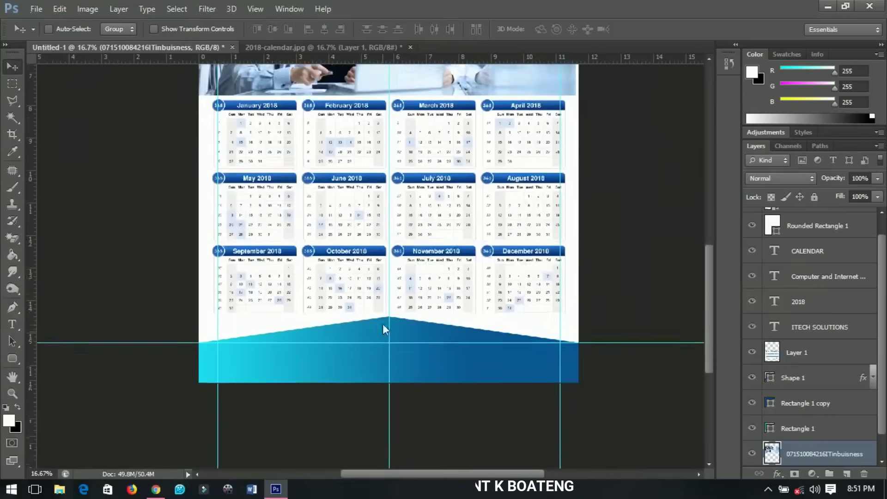
pyautogui.scroll(-1, 383, 323)
pyautogui.scroll(1, 423, 339)
pyautogui.rightClick(384, 303)
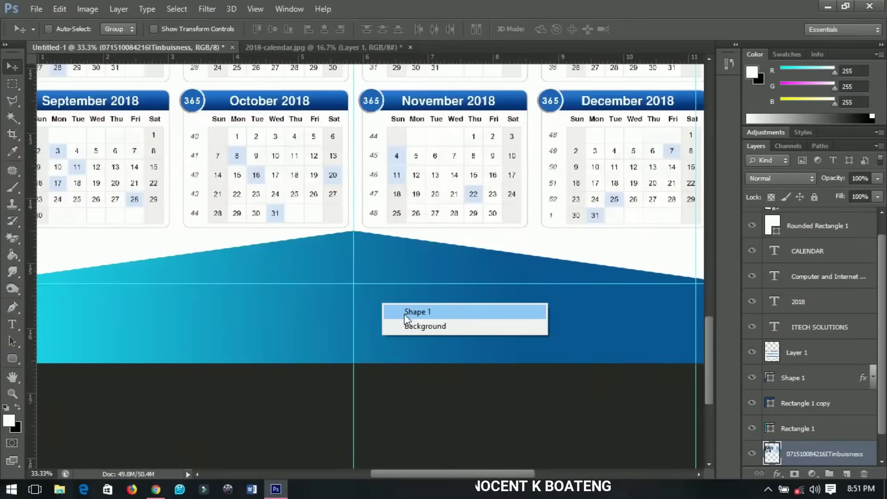
pyautogui.click(432, 309)
pyautogui.scroll(-3, 433, 309)
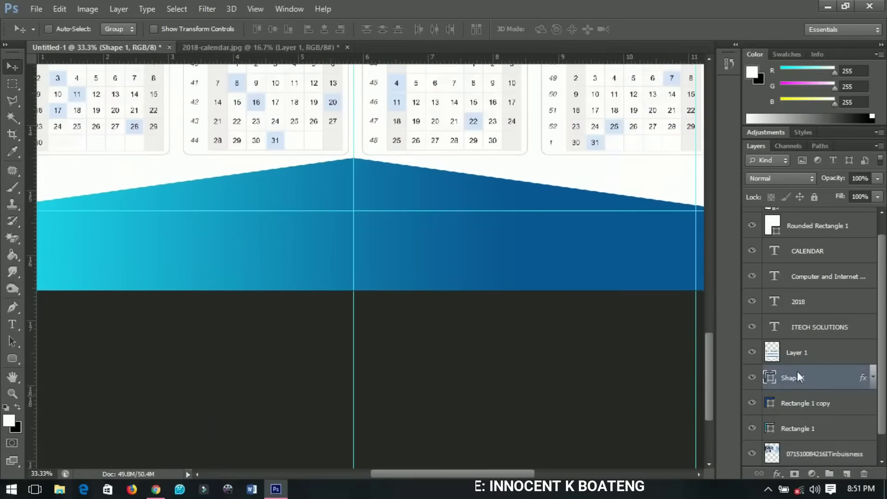
pyautogui.click(794, 358)
pyautogui.scroll(1, 323, 265)
pyautogui.scroll(-2, 324, 265)
pyautogui.press('t')
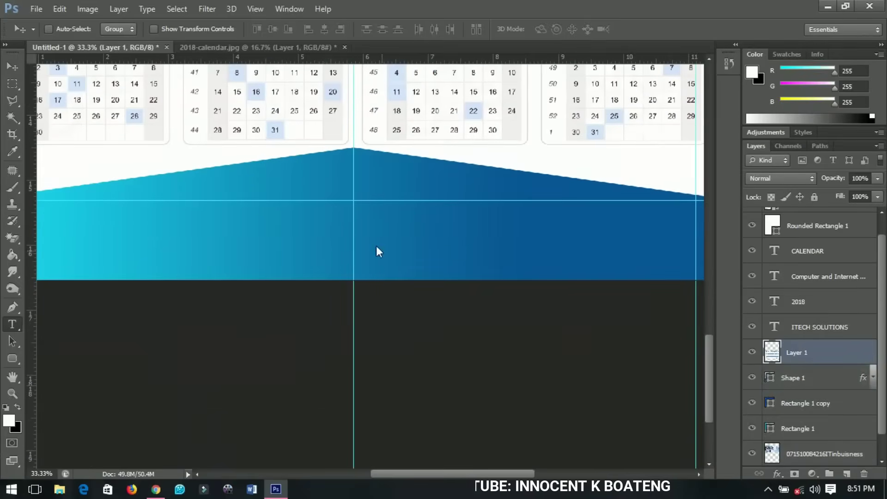
pyautogui.click(345, 196)
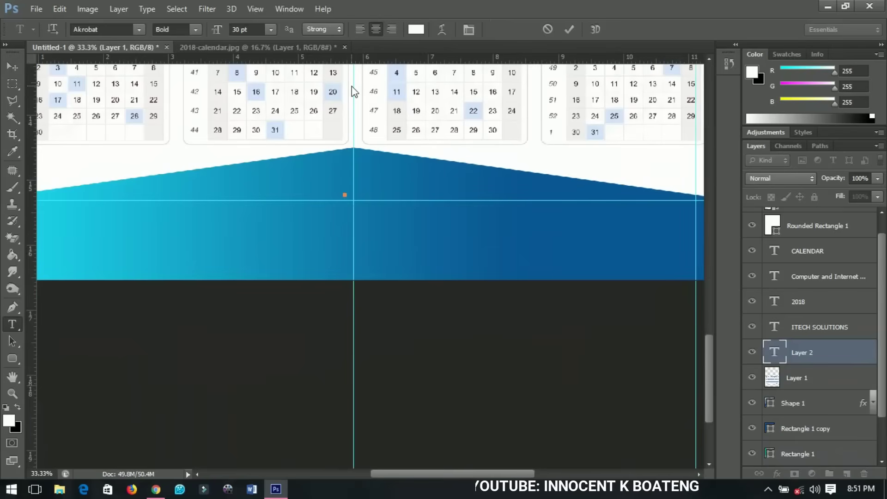
pyautogui.write('facebook.')
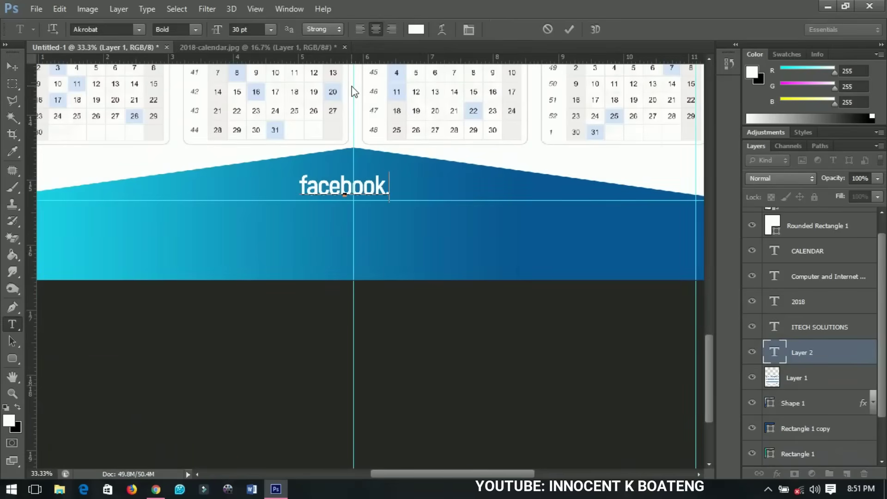
pyautogui.write('com/Inno')
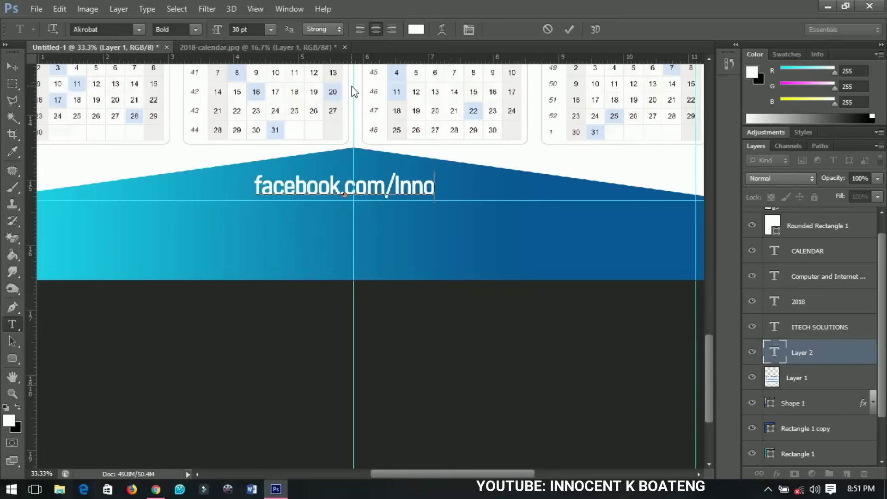
pyautogui.write('Grafix')
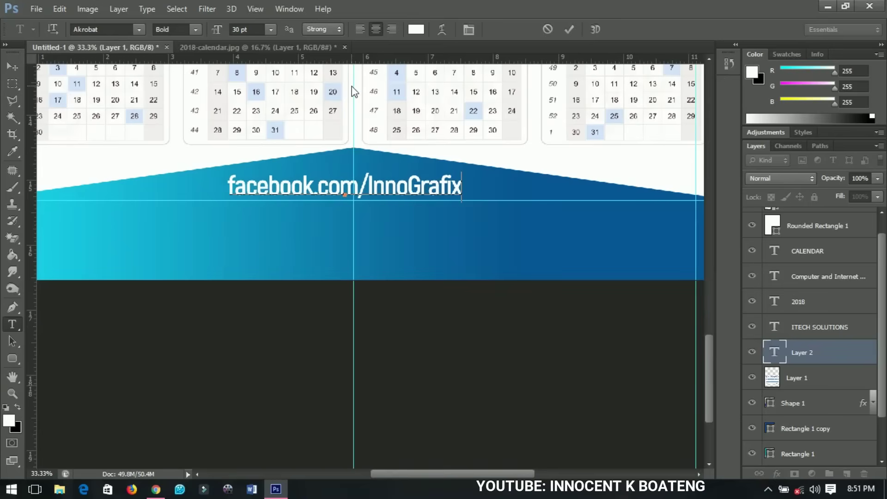
# Centre the Facebook address horizontally on the page and scale it down to about 26.69 pt, slightly lower in the footer
pyautogui.click(13, 67)
pyautogui.hotkey('ctrl', 'a')
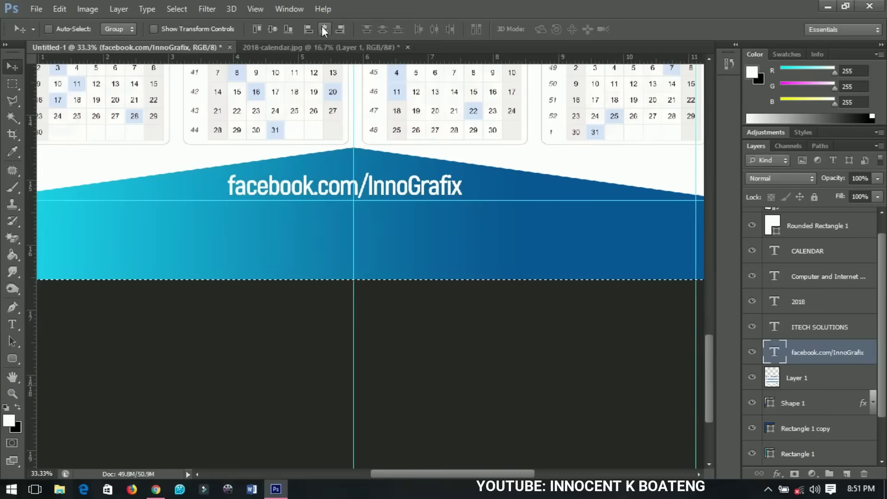
pyautogui.click(325, 29)
pyautogui.hotkey('ctrl', 'd')
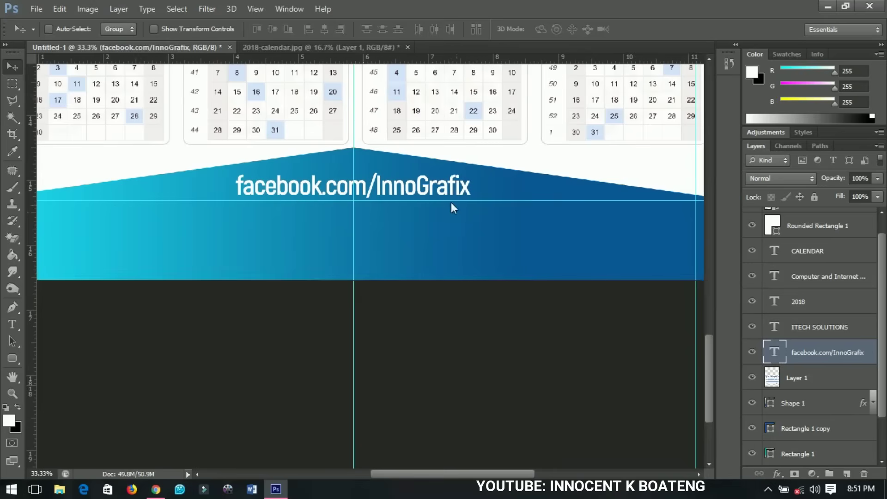
pyautogui.hotkey('ctrl', 't')
pyautogui.moveTo(472, 207); pyautogui.dragTo(420, 197)
pyautogui.press('Return')
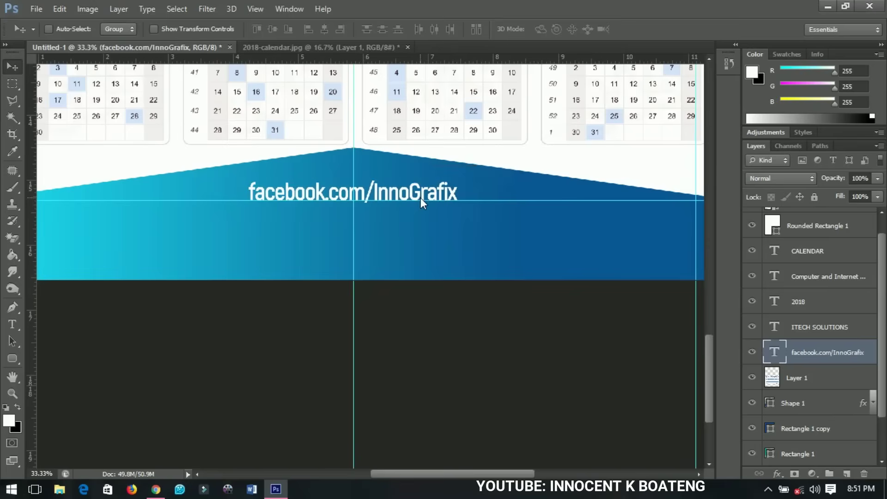
# Add two lines below the Facebook address with the instagram.com and youtube.com profile addresses
pyautogui.press('t')
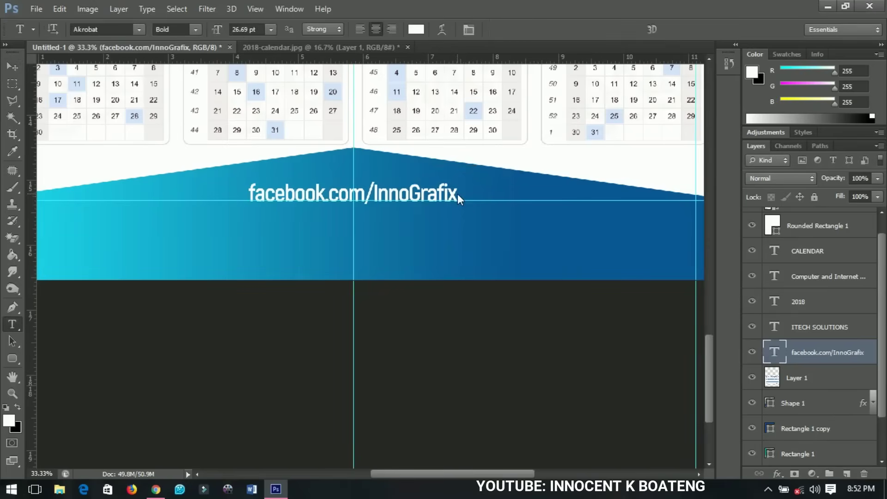
pyautogui.click(457, 193)
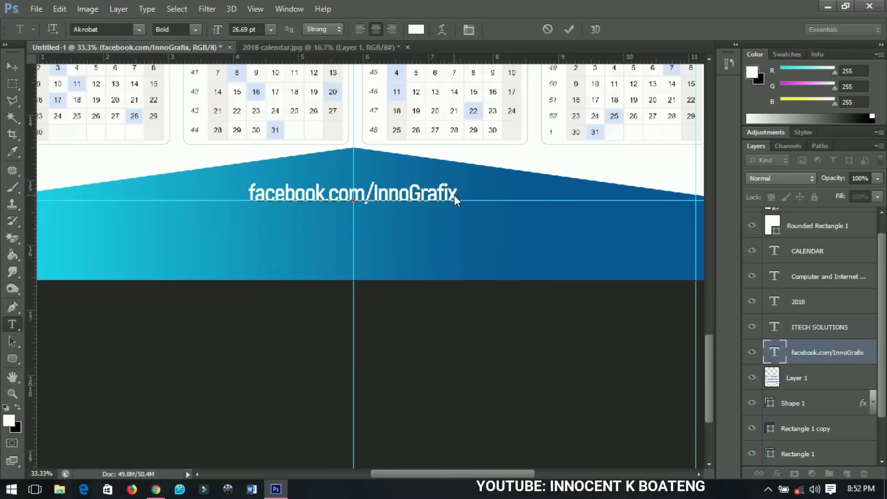
pyautogui.write('instagram.com/')
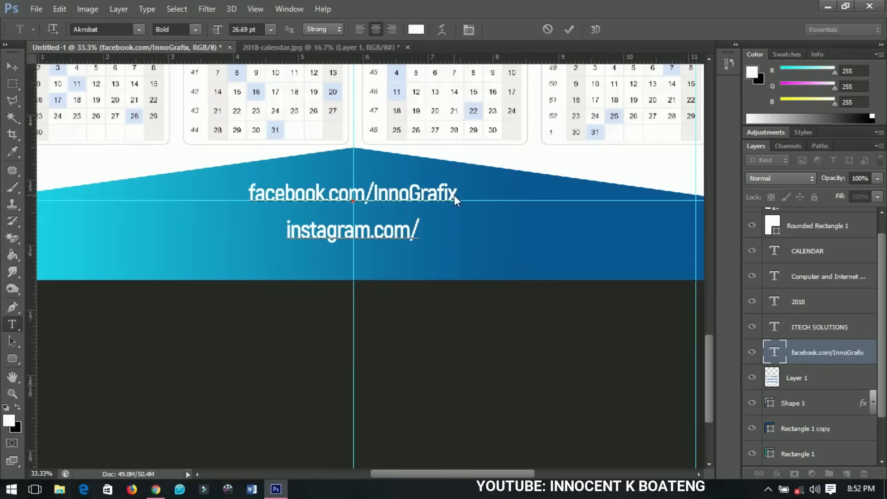
pyautogui.write('sir_innocent')
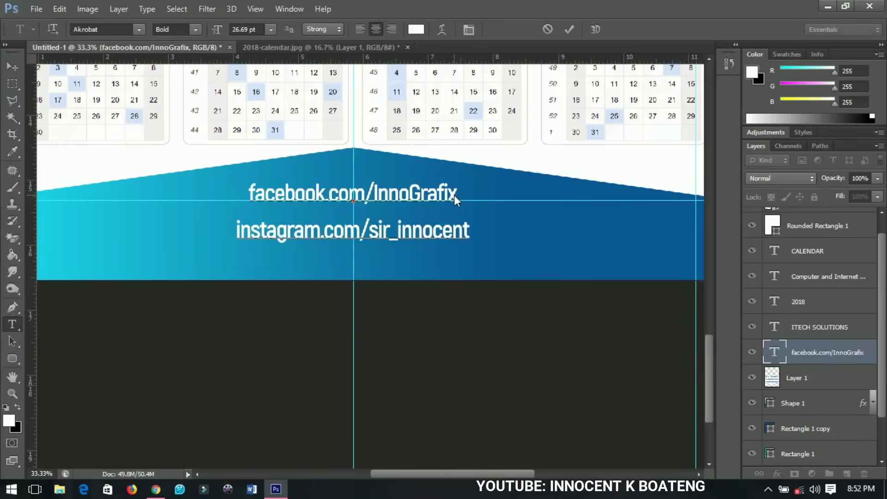
pyautogui.press('Return')
pyautogui.write('youtube.com/')
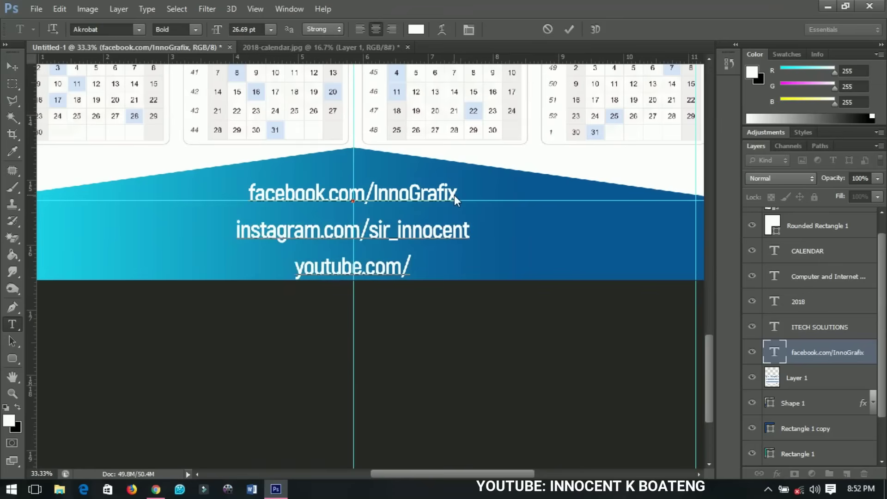
pyautogui.write('InnocentKBoateng')
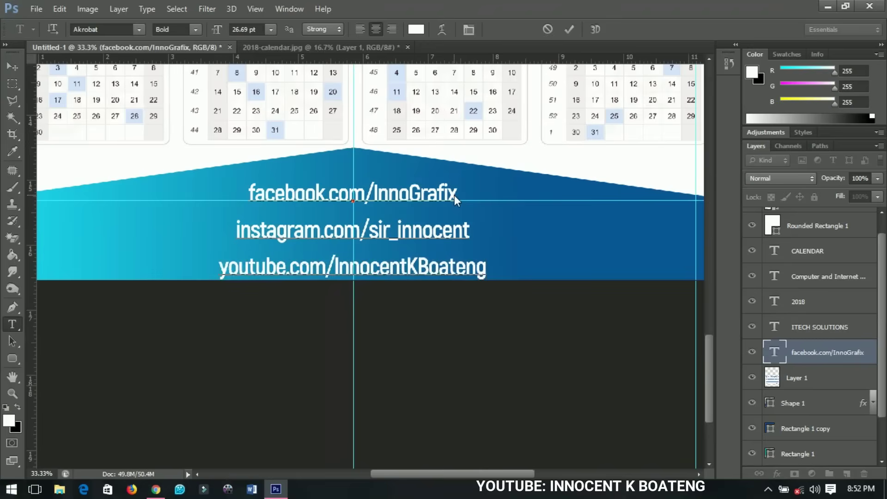
# Tighten the leading of all three footer lines to 23.58 pt
pyautogui.hotkey('ctrl', 'a')
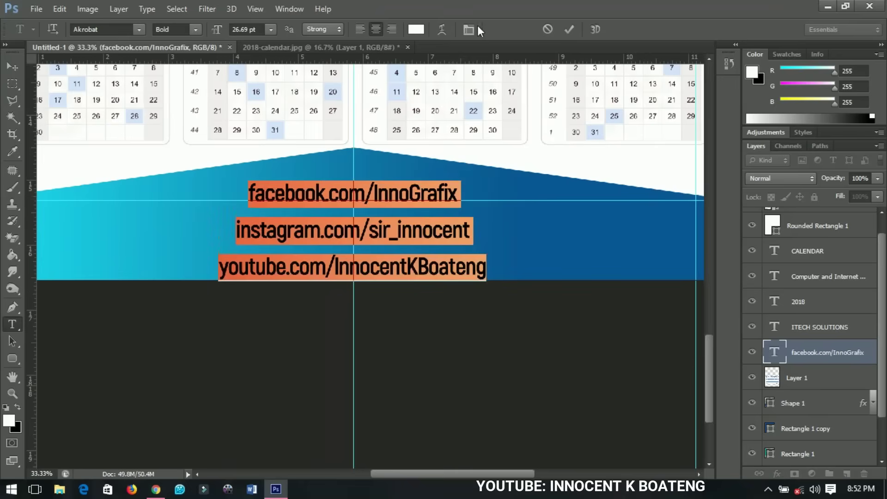
pyautogui.click(469, 29)
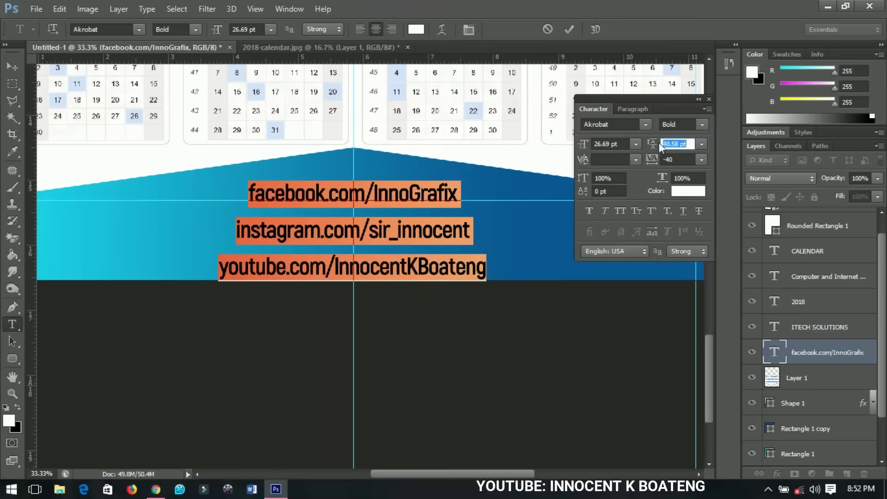
pyautogui.moveTo(655, 143); pyautogui.dragTo(644, 137)
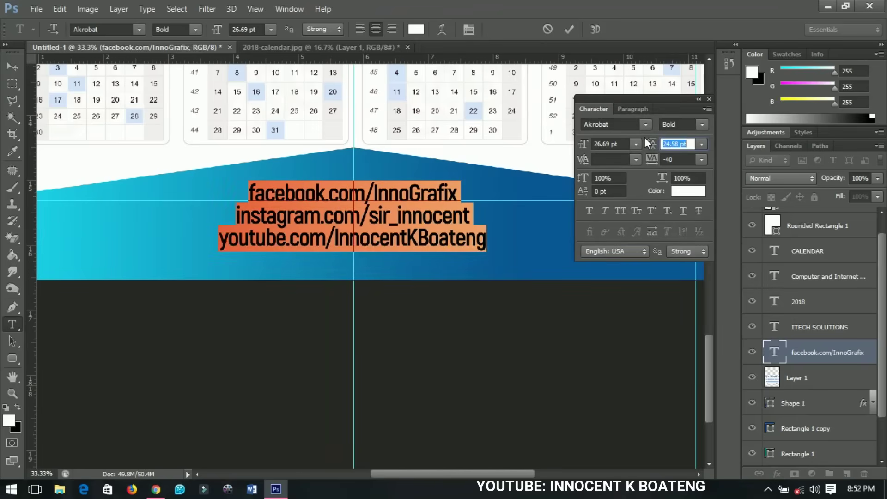
pyautogui.press('Down')
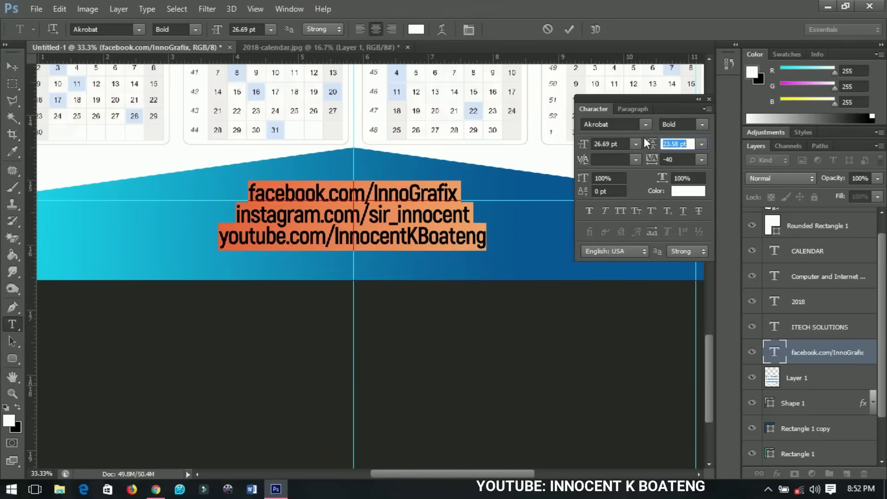
pyautogui.click(21, 67)
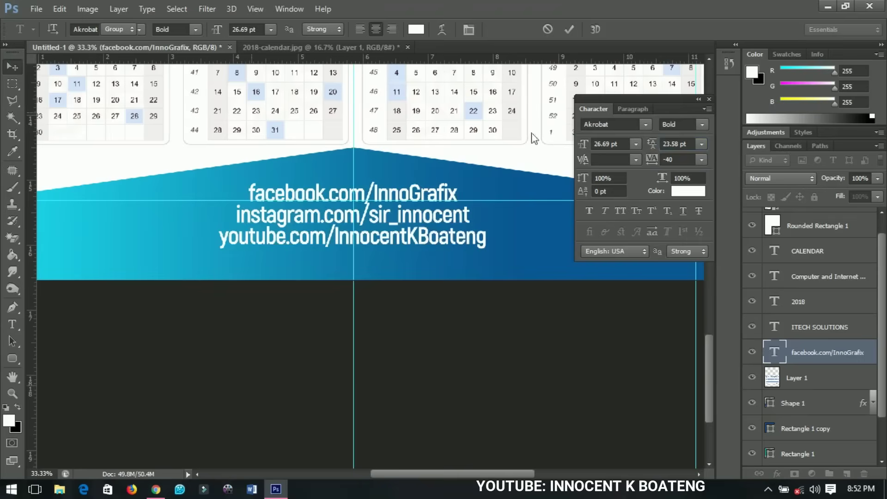
pyautogui.click(708, 99)
# Move the three-line address block slightly down in the footer and centre it horizontally on the page
pyautogui.moveTo(481, 233); pyautogui.dragTo(472, 232)
pyautogui.hotkey('ctrl', 'a')
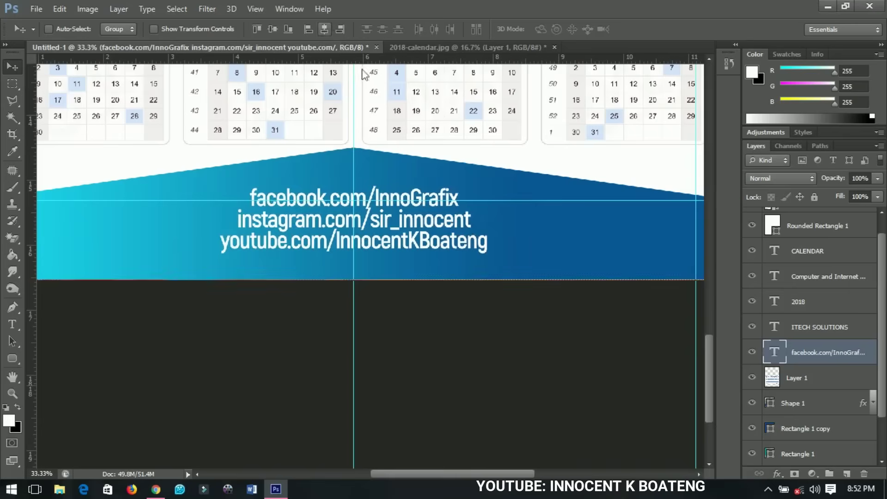
pyautogui.hotkey('ctrl', '-')
pyautogui.hotkey('ctrl', '-')
pyautogui.hotkey('ctrl', '-')
pyautogui.hotkey('ctrl', '-')
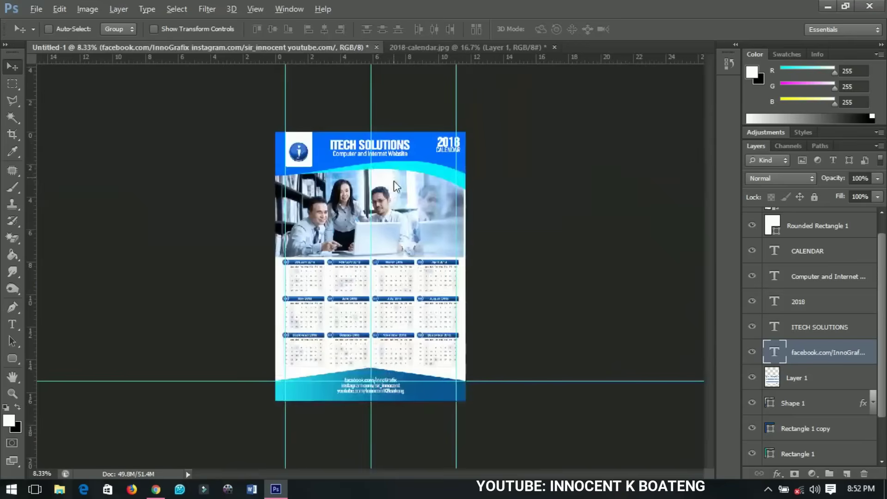
pyautogui.hotkey('ctrl', '+')
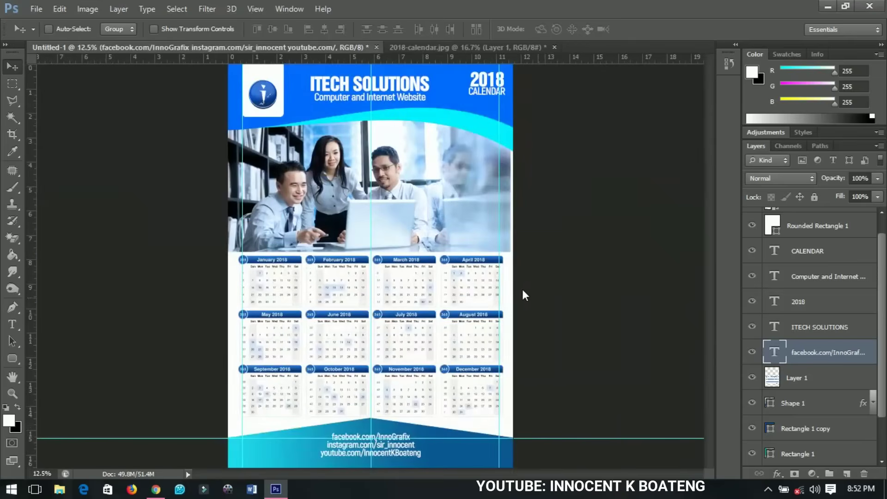
pyautogui.scroll(-2, 782, 348)
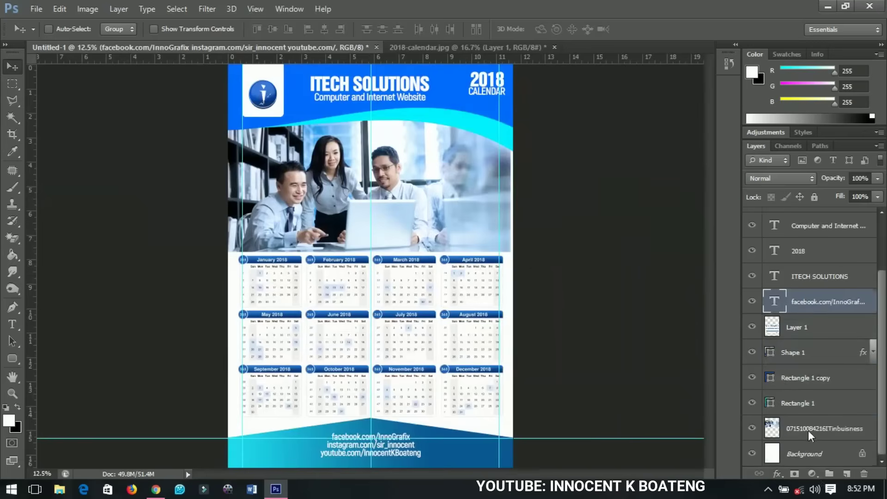
pyautogui.click(778, 430)
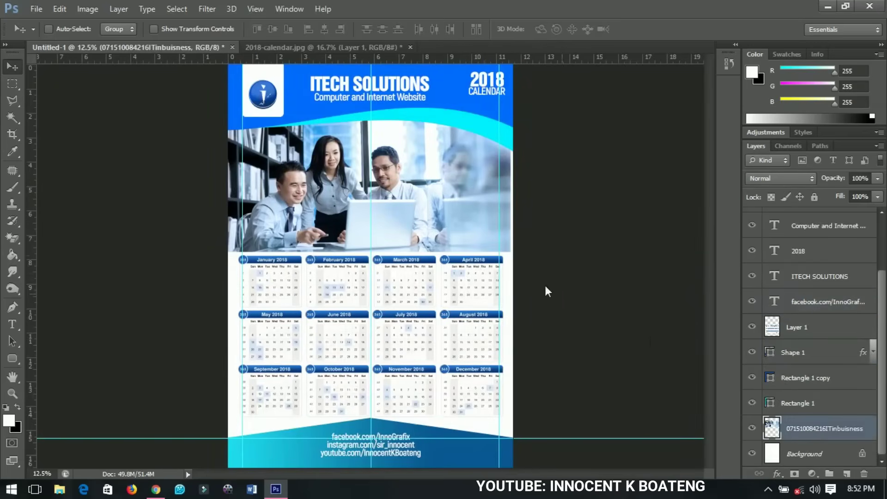
pyautogui.click(754, 427)
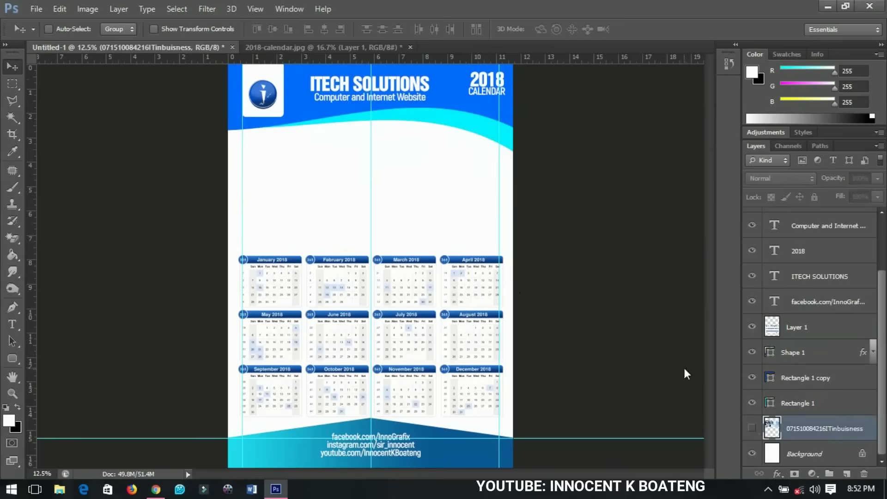
pyautogui.scroll(3, 852, 352)
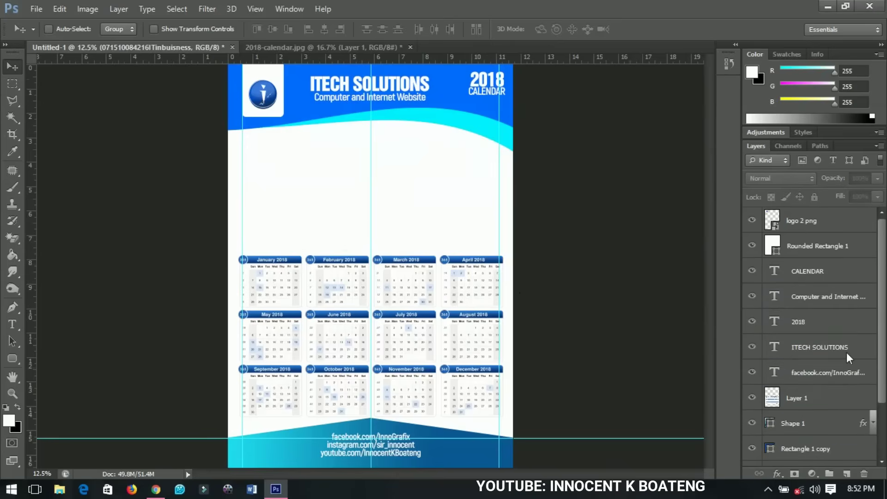
pyautogui.hotkey('ctrl', '-')
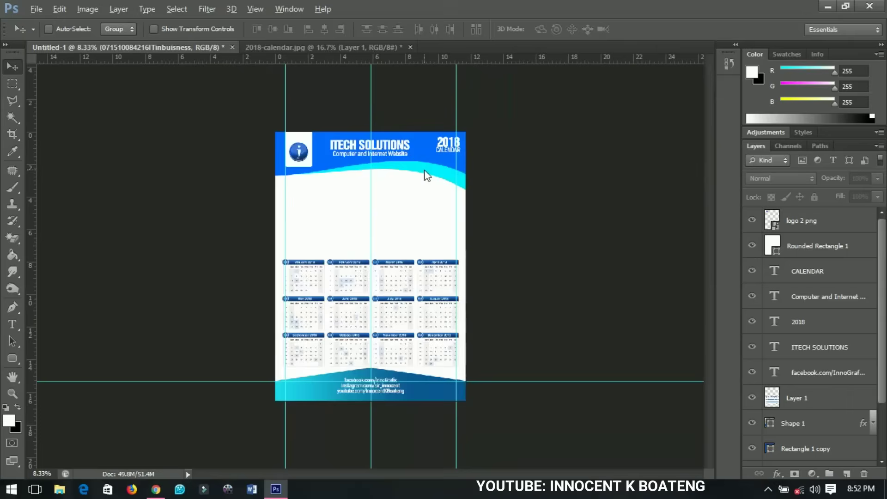
# Add a Hue/Saturation adjustment layer above the logo 2 png layer, at the head of the layer stack
pyautogui.scroll(2, 418, 192)
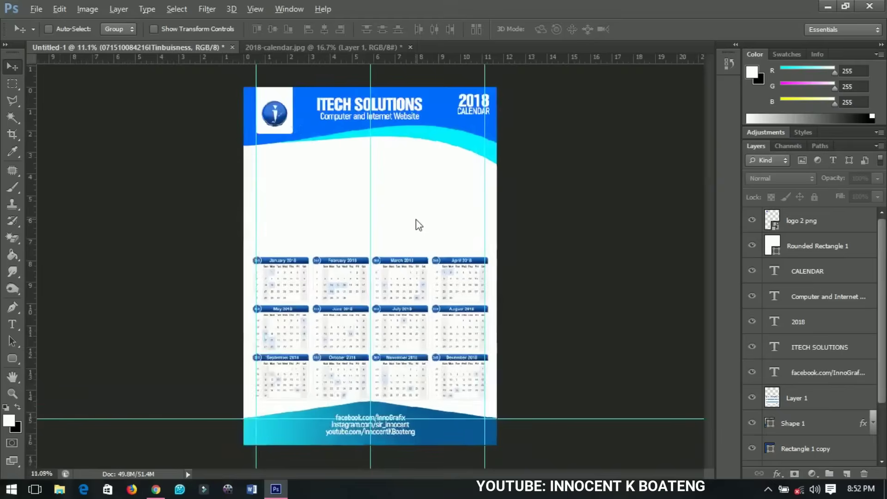
pyautogui.scroll(-1, 419, 225)
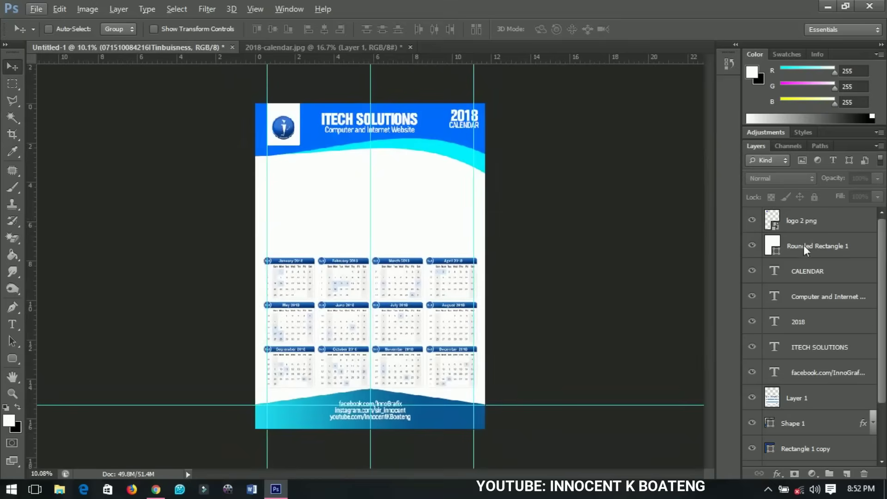
pyautogui.click(805, 223)
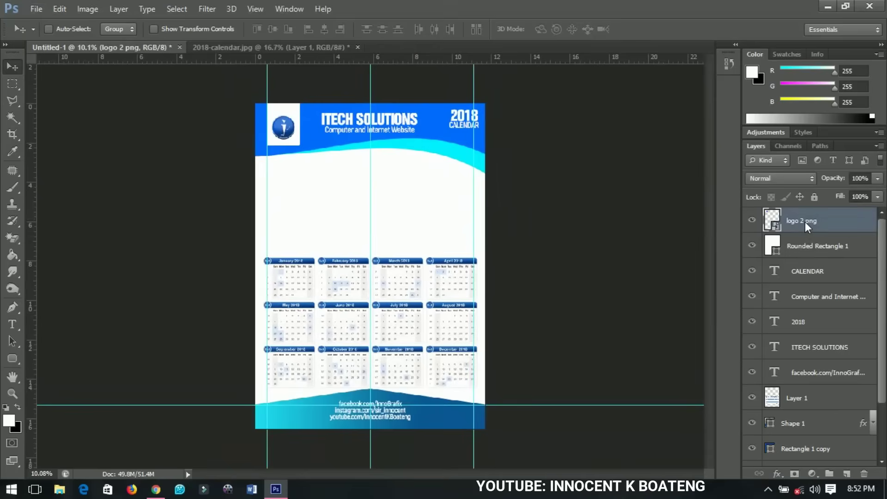
pyautogui.click(812, 474)
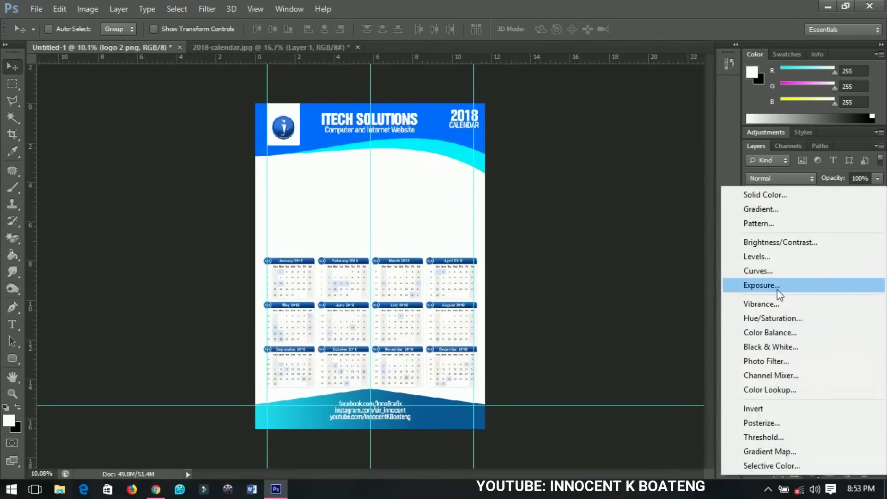
pyautogui.click(774, 319)
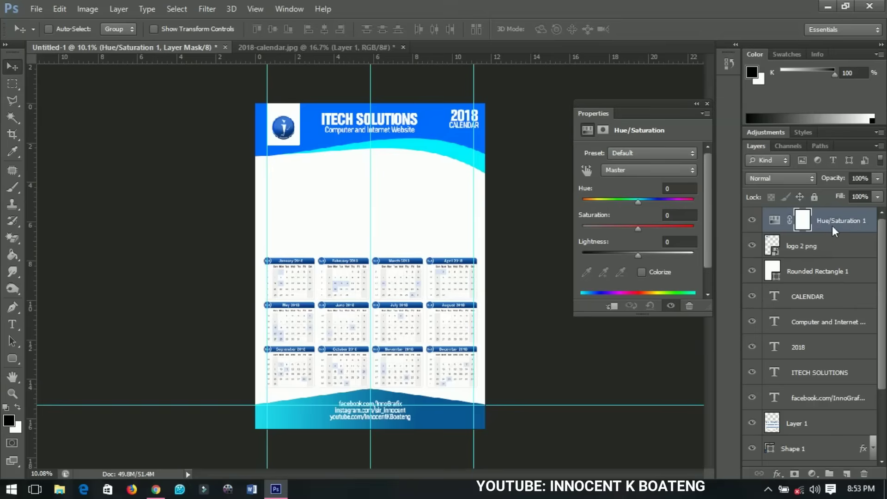
# Recolour the whole page with the Hue/Saturation adjustment, trying a hue of -126 and settling on +33
pyautogui.scroll(-4, 824, 241)
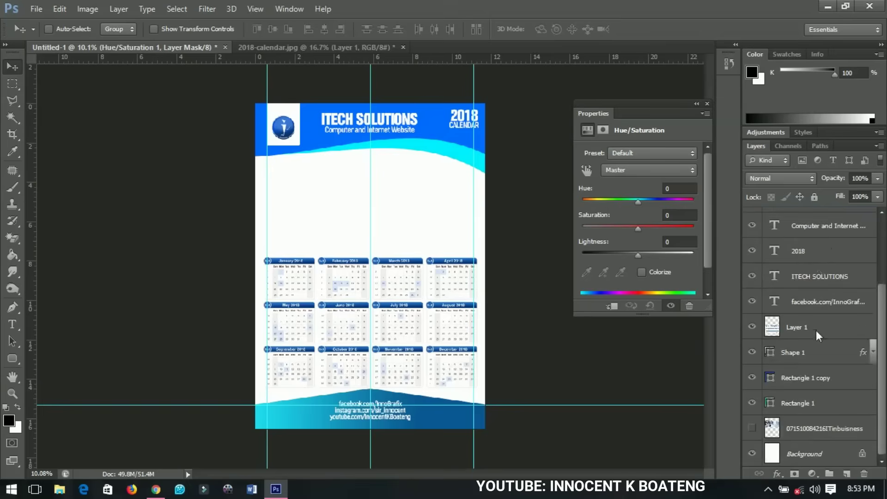
pyautogui.scroll(4, 795, 430)
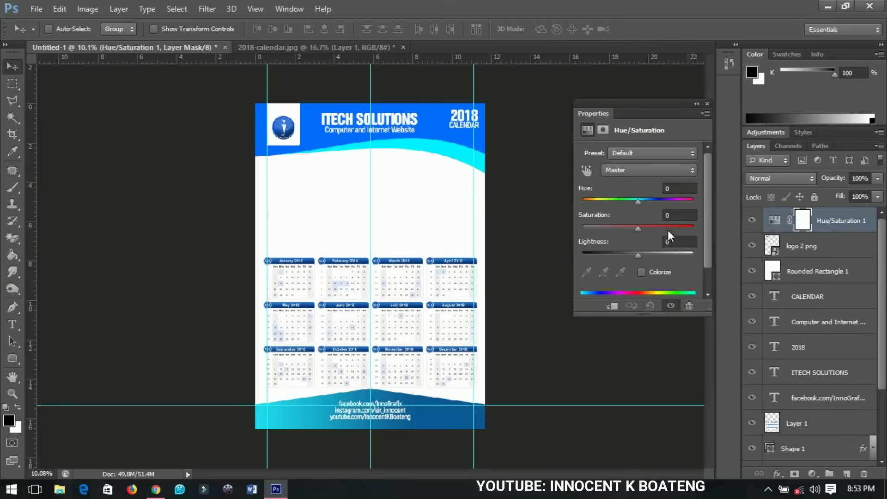
pyautogui.moveTo(636, 203); pyautogui.dragTo(595, 203)
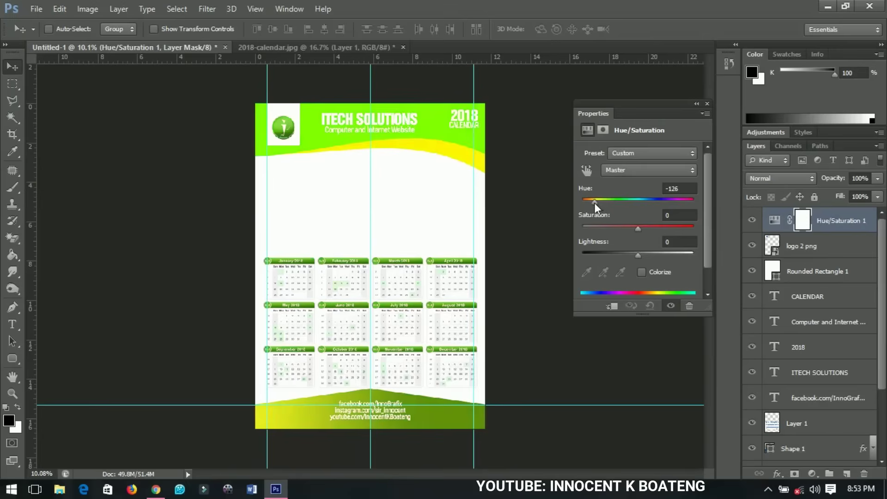
pyautogui.moveTo(594, 203); pyautogui.dragTo(656, 201)
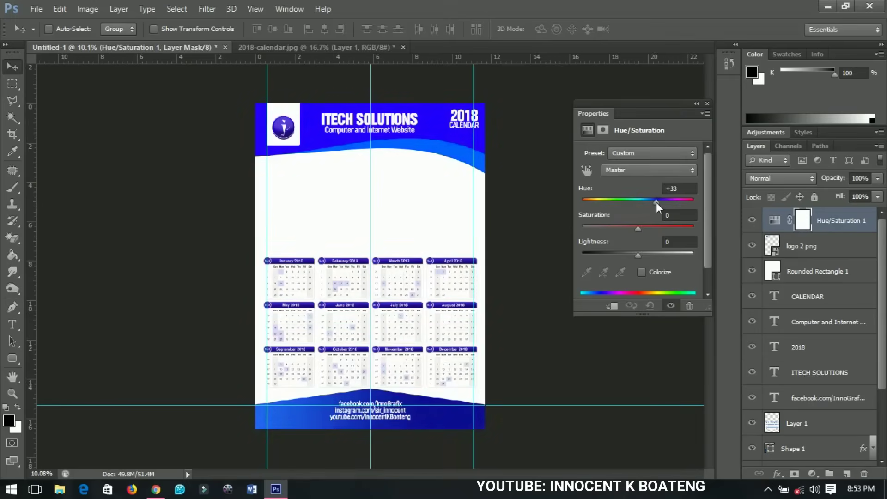
pyautogui.moveTo(656, 201)
pyautogui.mouseDown()
pyautogui.moveTo(680, 204)
pyautogui.moveTo(656, 204)
pyautogui.mouseUp()
pyautogui.click(707, 104)
pyautogui.scroll(-3, 777, 425)
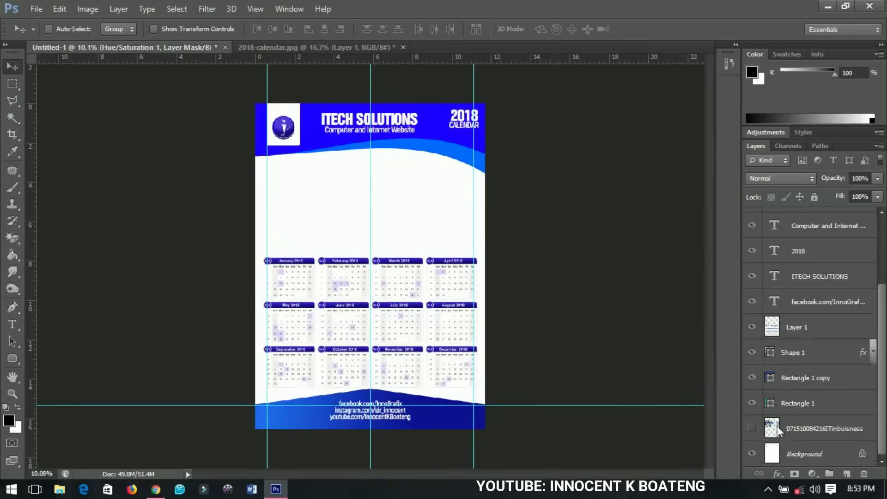
pyautogui.click(752, 429)
pyautogui.scroll(2, 379, 287)
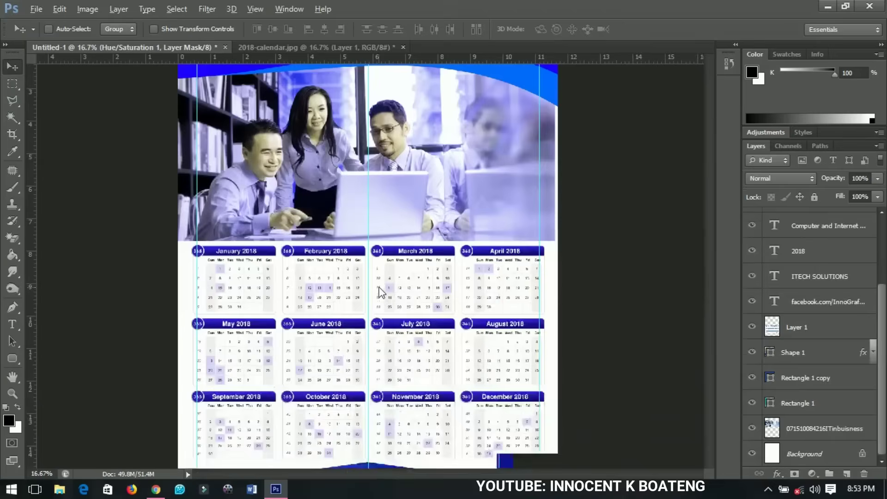
pyautogui.scroll(-3, 379, 287)
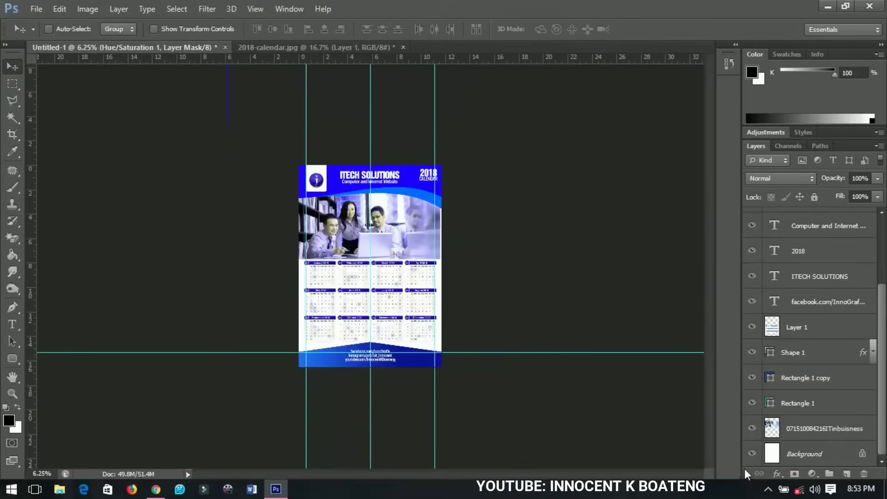
pyautogui.scroll(2, 369, 251)
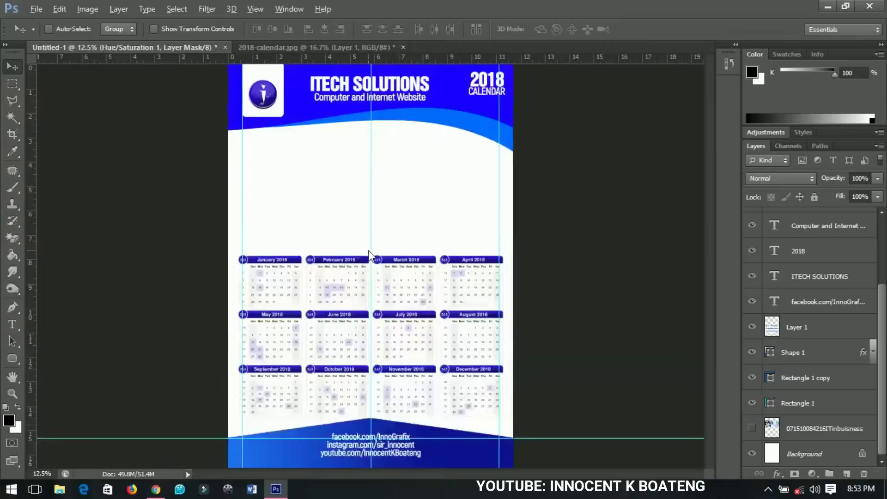